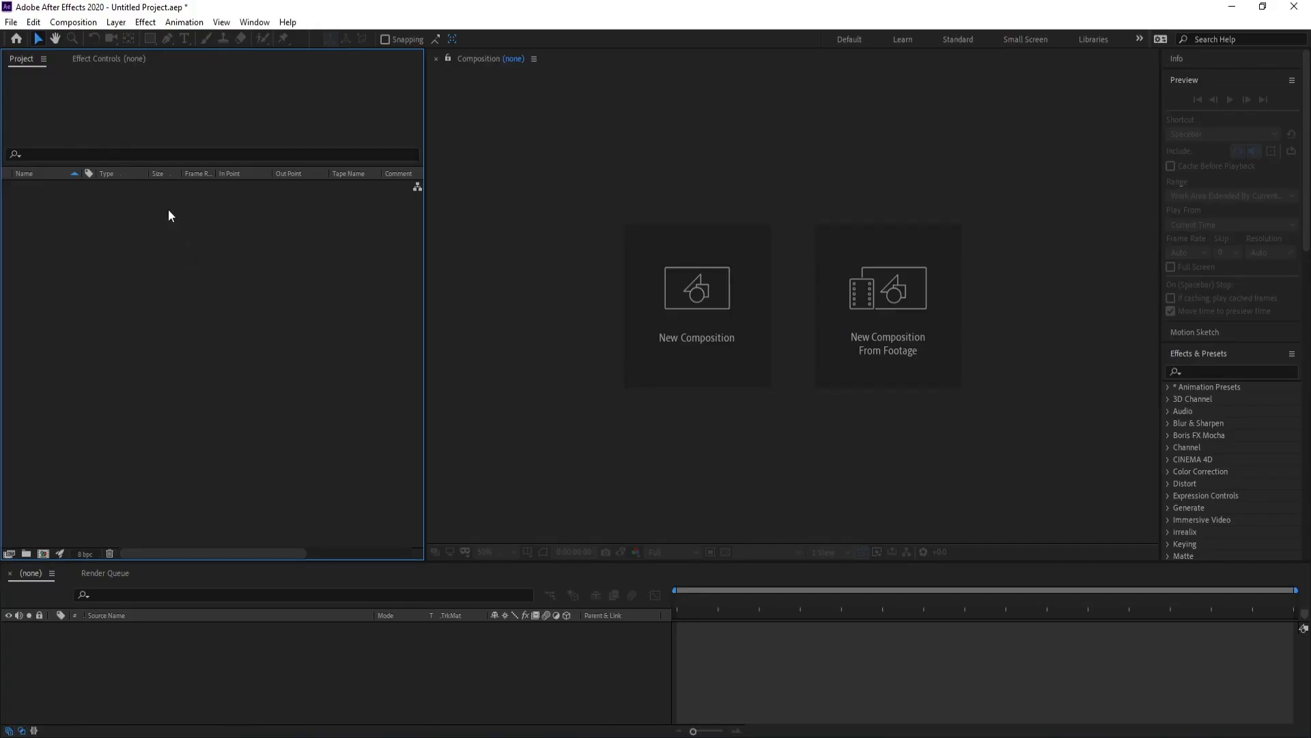
Create a new 1920×1080, 60 fps, 10-second composition named Comp 1.
left_click(73, 22)
left_click(96, 38)
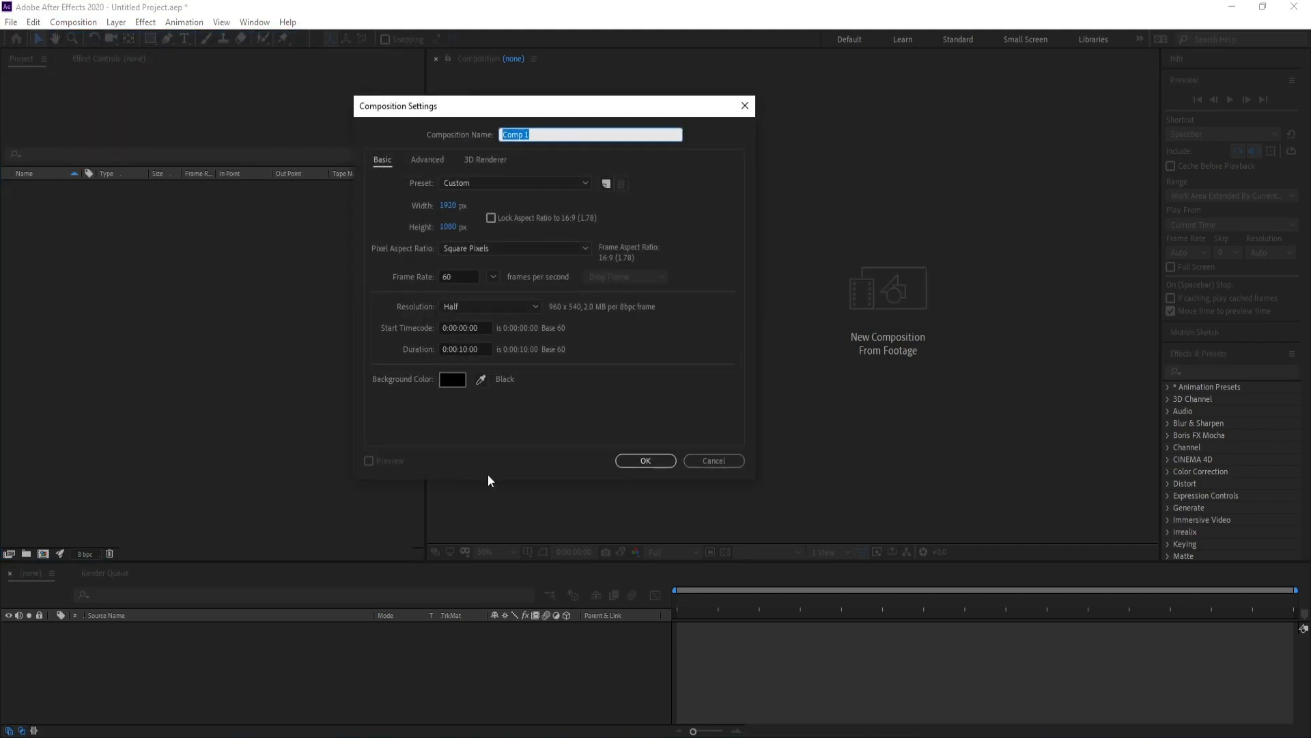
left_click(646, 461)
Bring up the Import File dialog and pick the sweet PNG in photos/31.
left_click(11, 22)
mouse_move(137, 220)
left_click(253, 219)
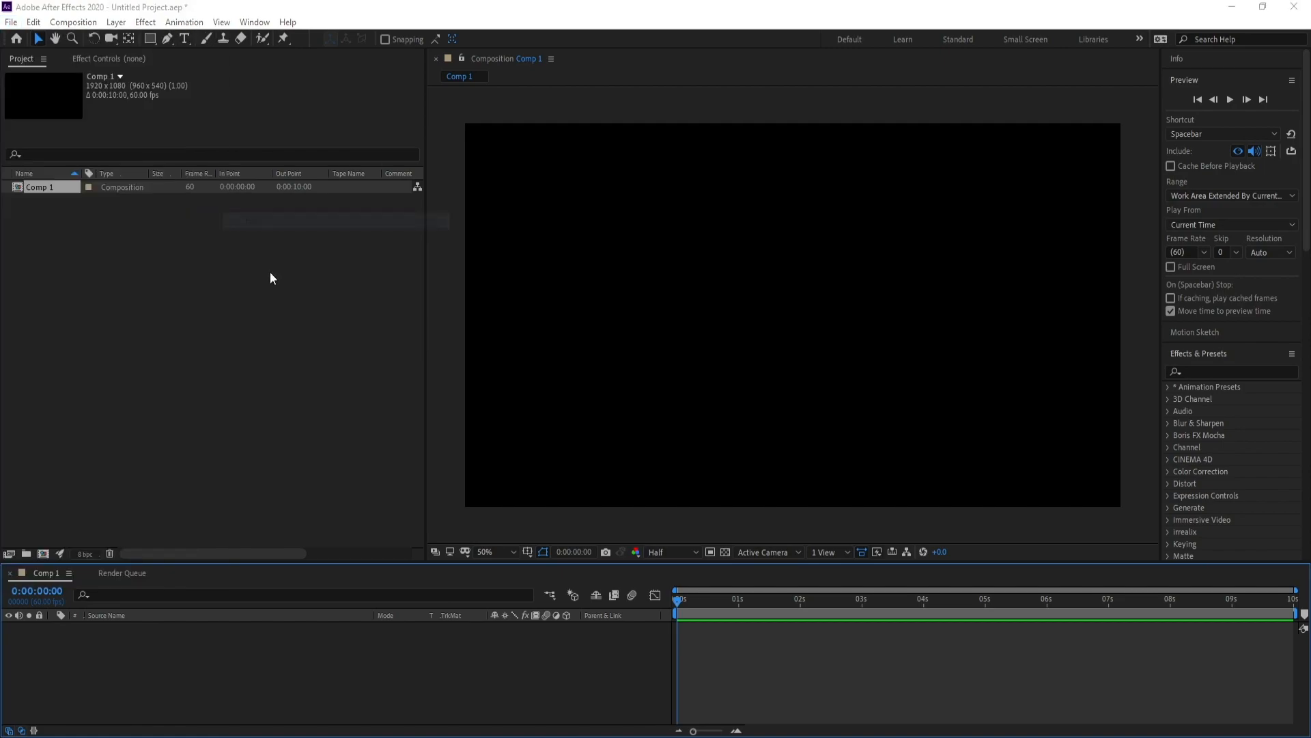
left_click(266, 188)
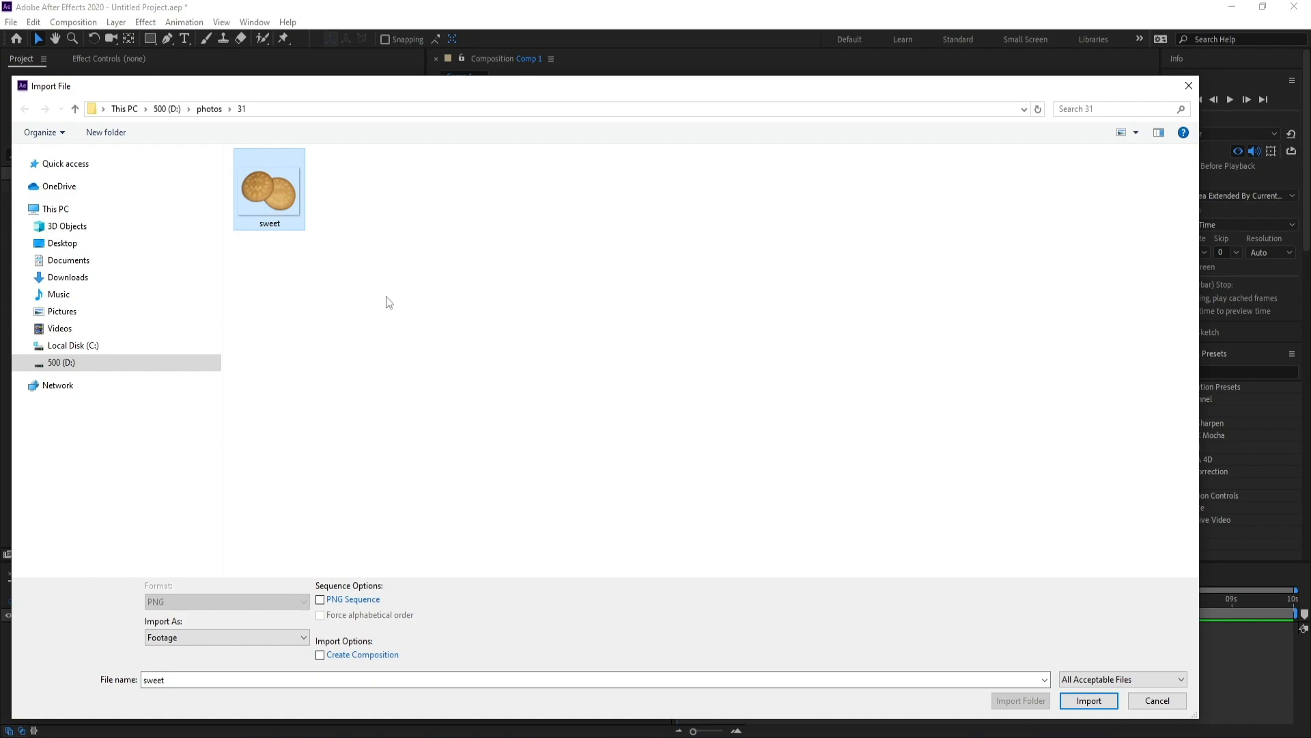
Import sweet.png, place it as a layer in Comp 1, and scale it to 64%.
left_click(1080, 702)
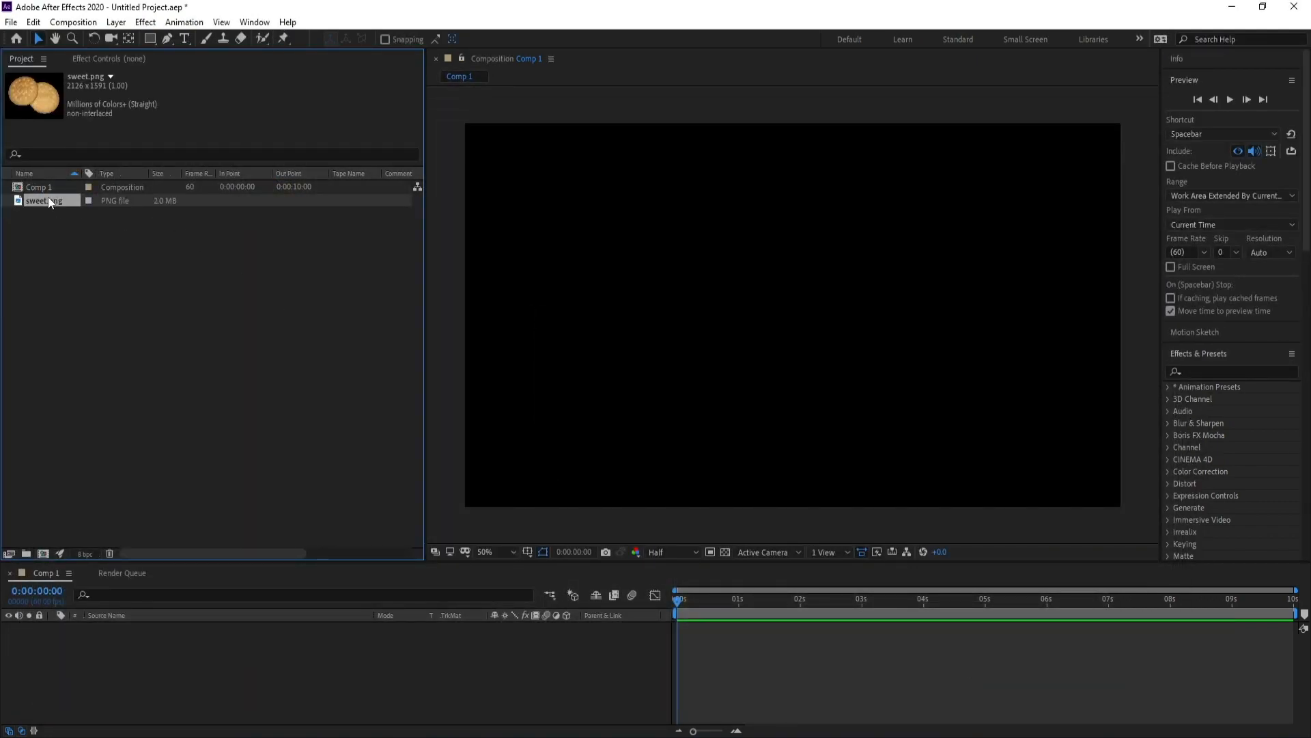
left_click_drag(185, 648, 184, 650)
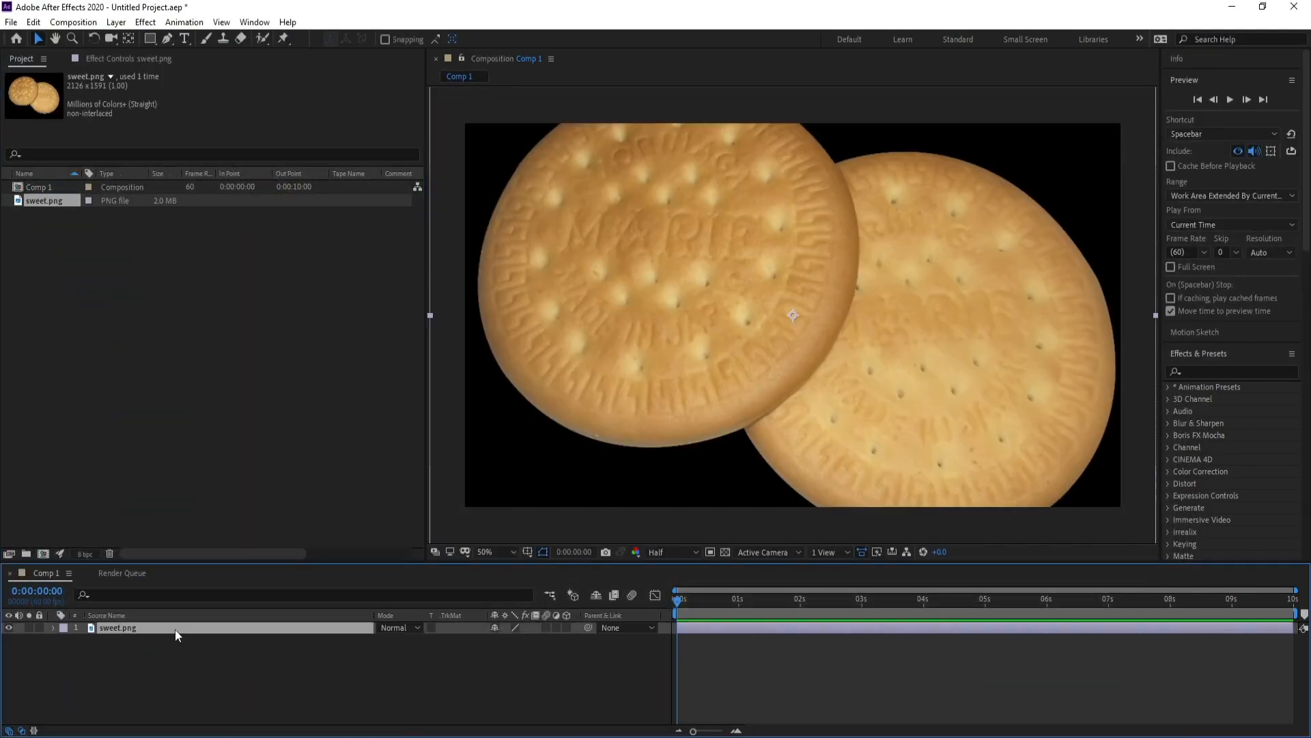
key("s")
left_click_drag(509, 640, 498, 649)
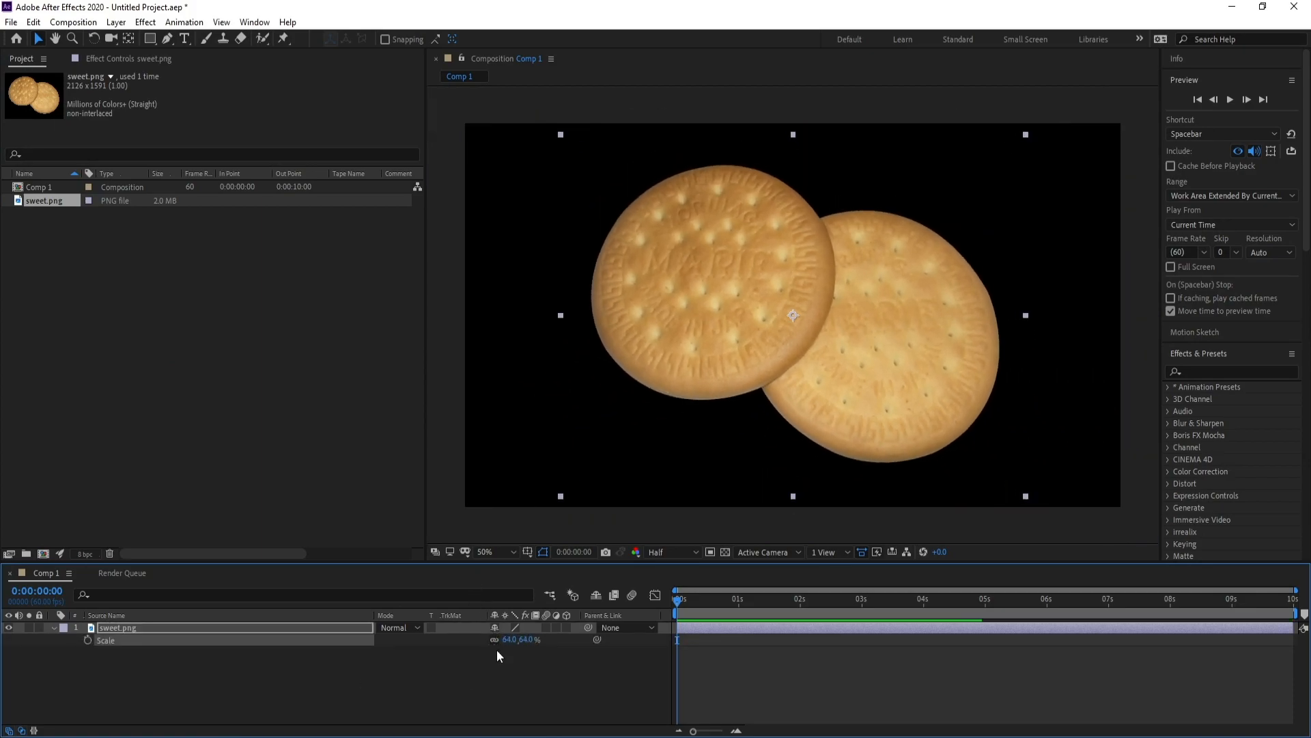
left_click(248, 627)
Pre-compose the sweet.png layer as 'sweet', moving all attributes into the new composition.
left_click(116, 22)
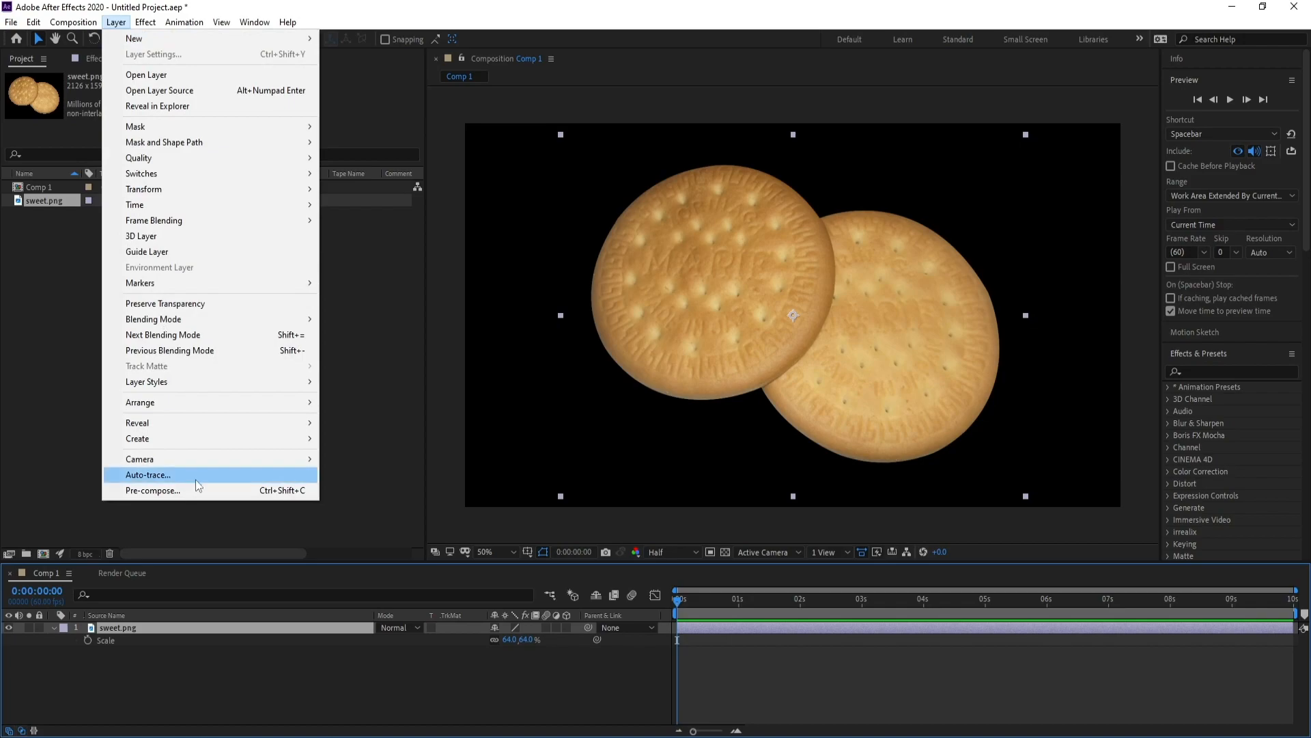
left_click(197, 492)
left_click(680, 284)
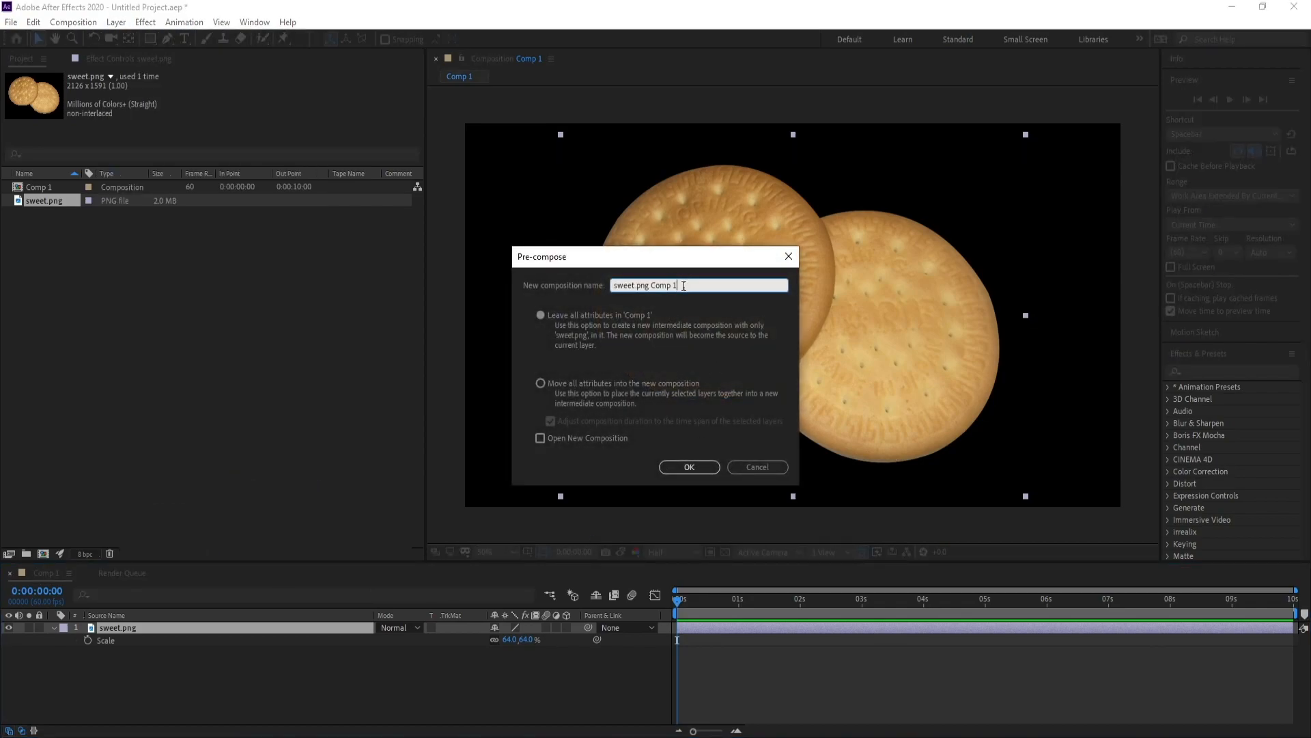
left_click_drag(635, 285, 788, 257)
key("BackSpace")
left_click(540, 383)
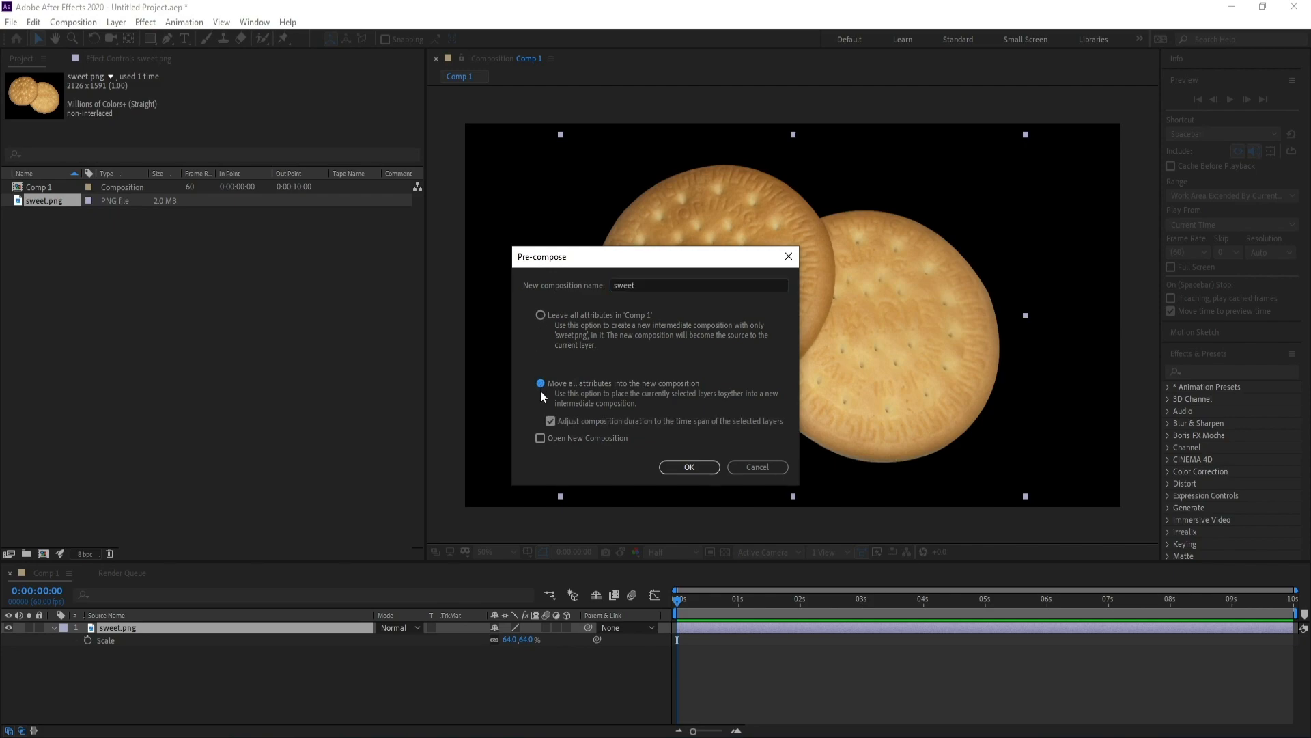
left_click(693, 469)
left_click(1212, 369)
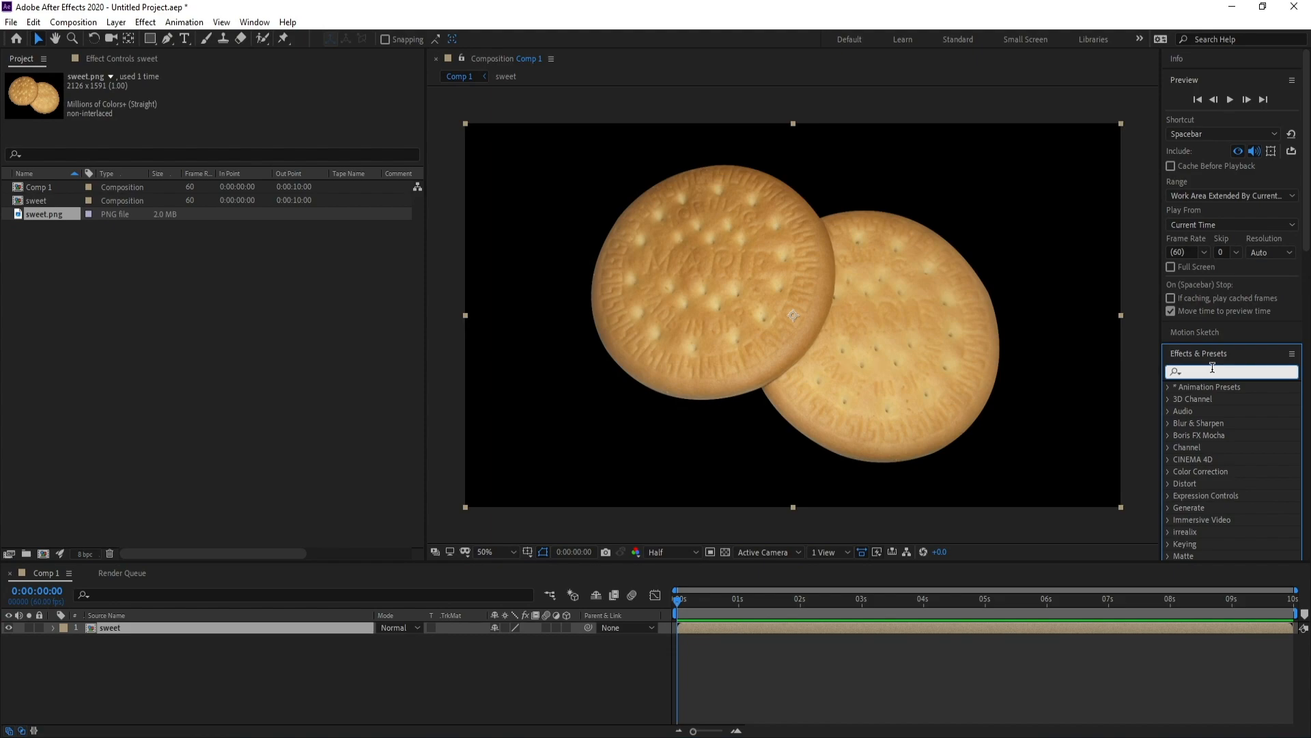
Search 'shatt' and apply the Simulation > Shatter effect to the sweet layer.
type("shatt")
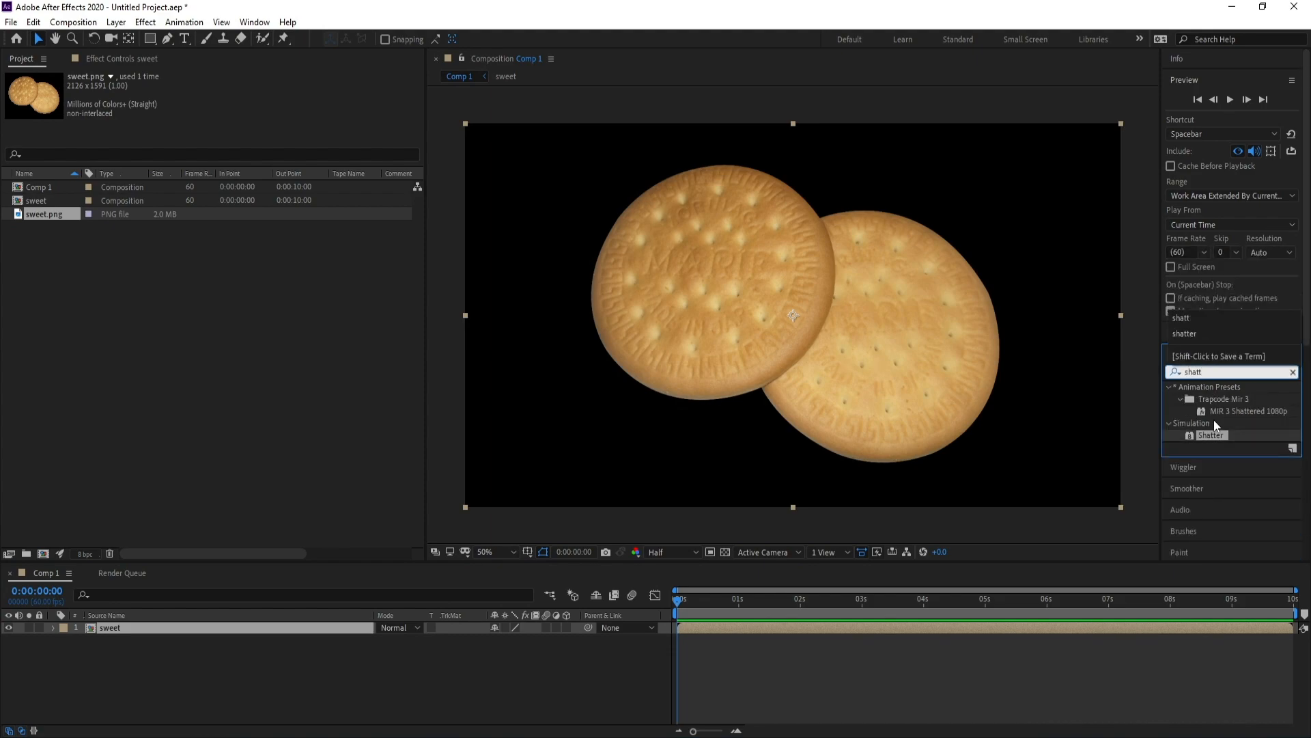
left_click_drag(1211, 435, 289, 630)
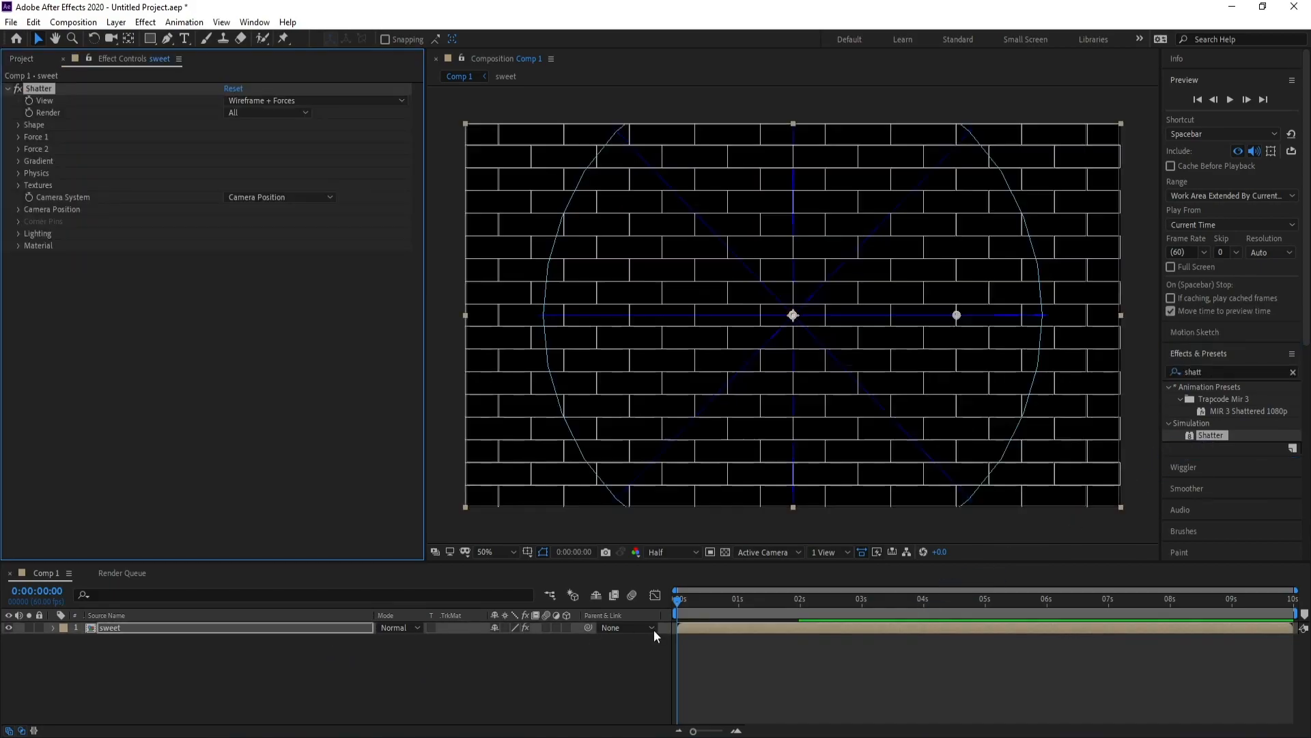
left_click(688, 602)
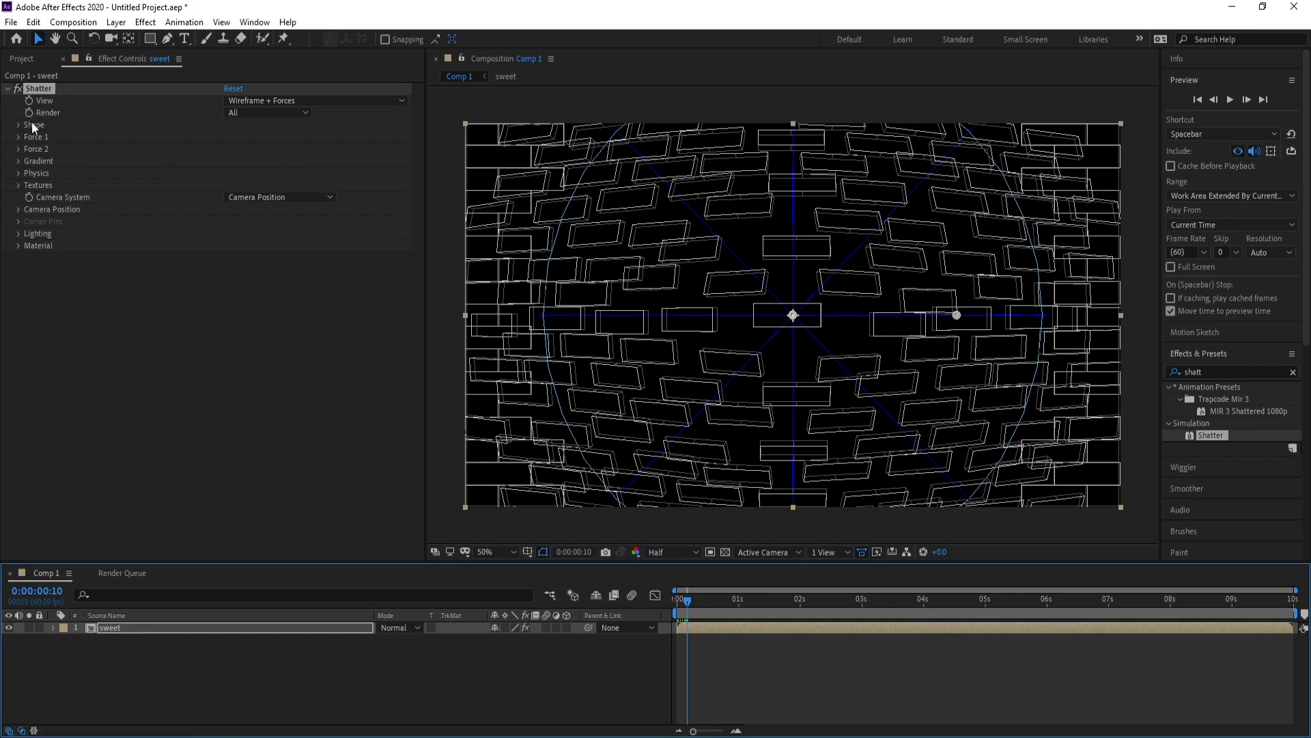
Set Shatter's View to Rendered and its Shape pattern to Glass.
left_click(266, 101)
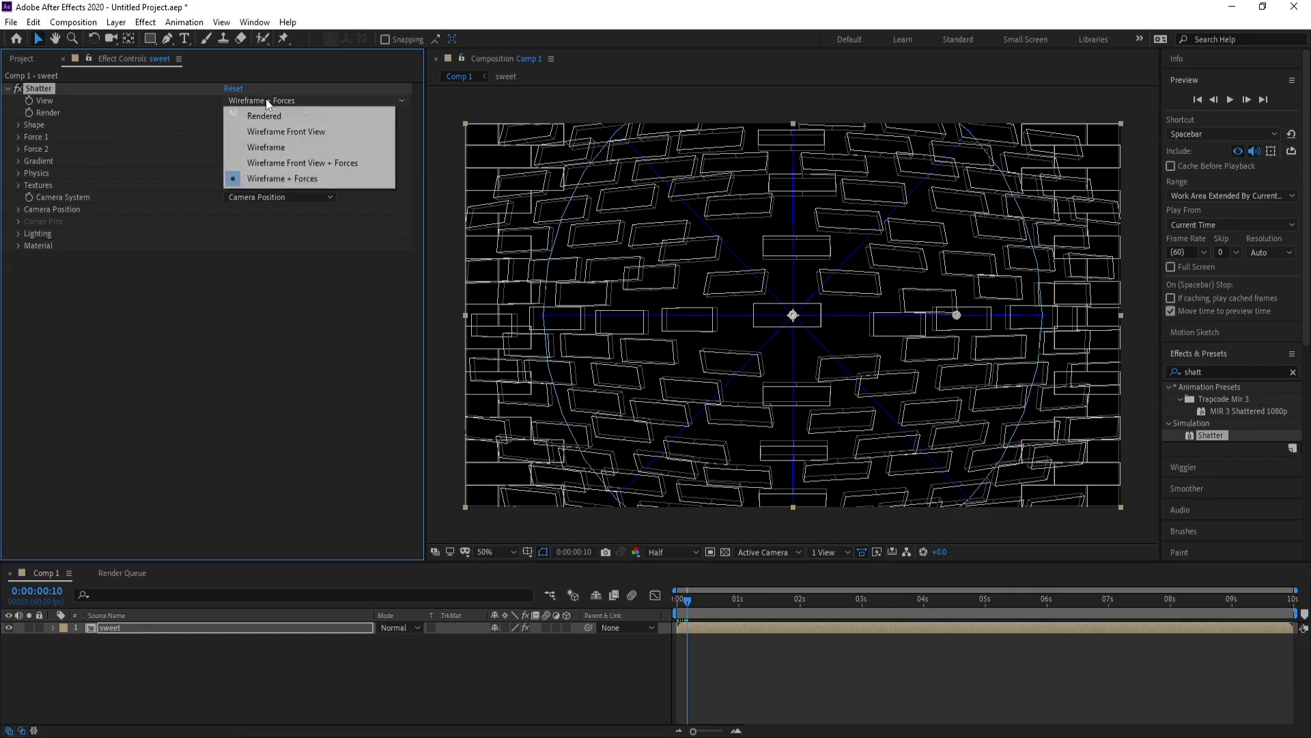
left_click(271, 116)
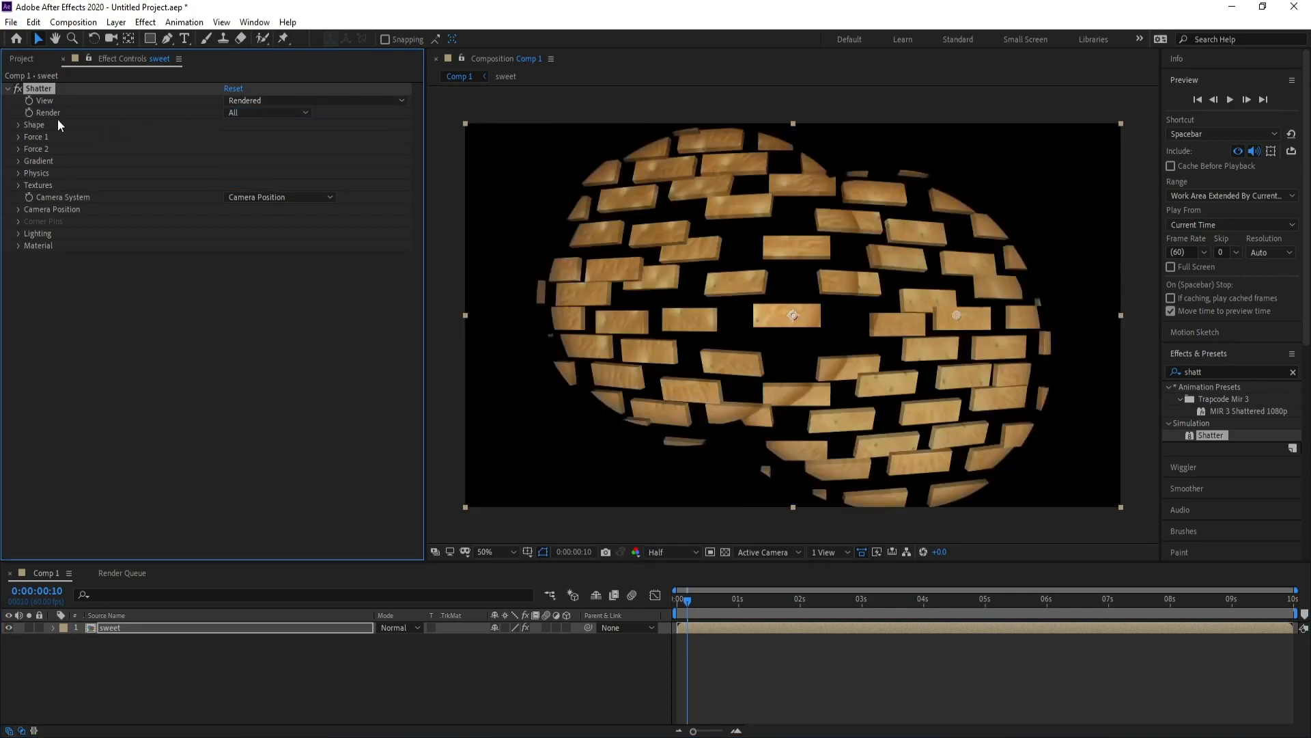
left_click(19, 125)
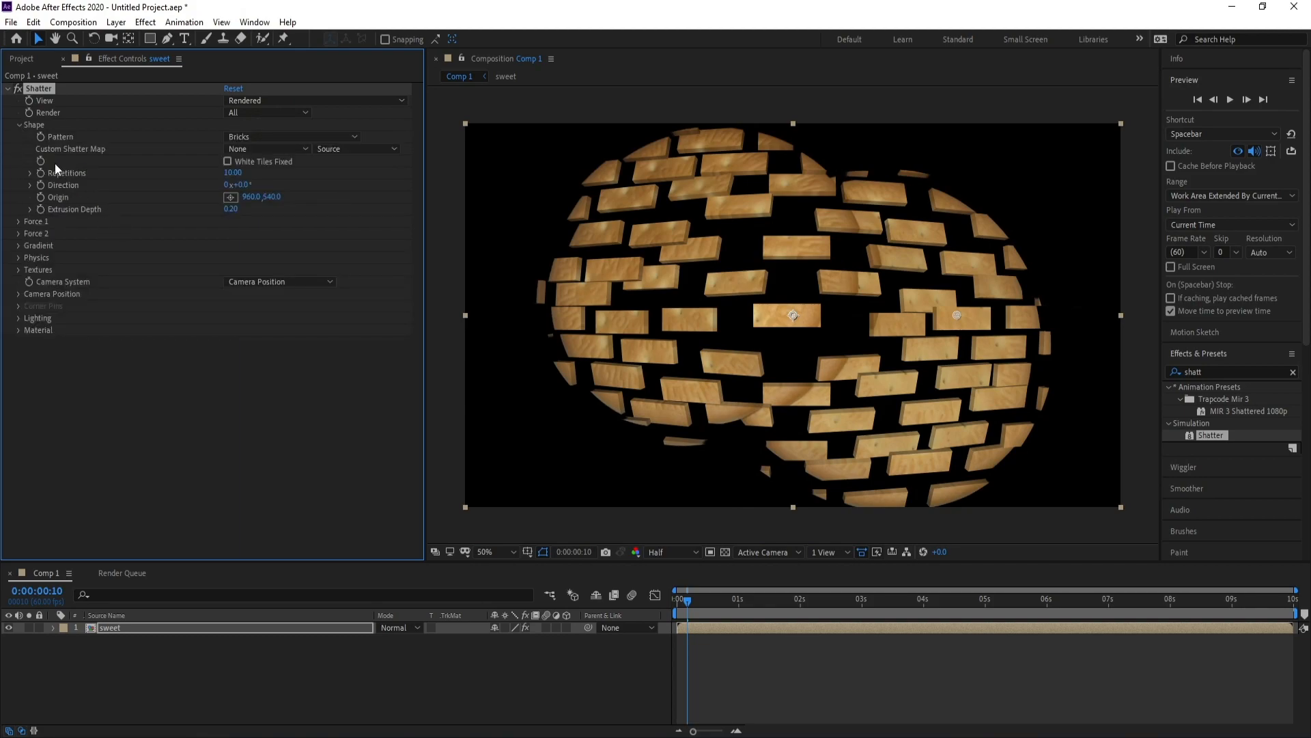
left_click(253, 137)
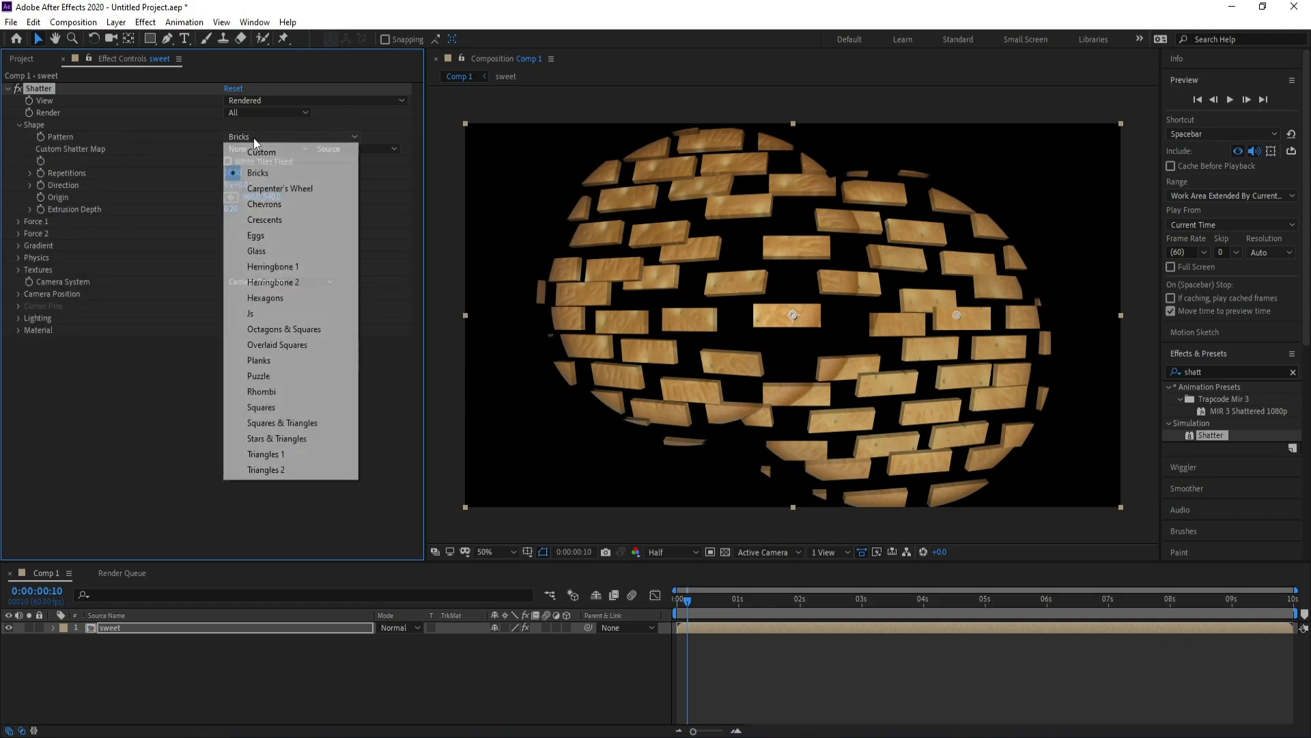
left_click(265, 252)
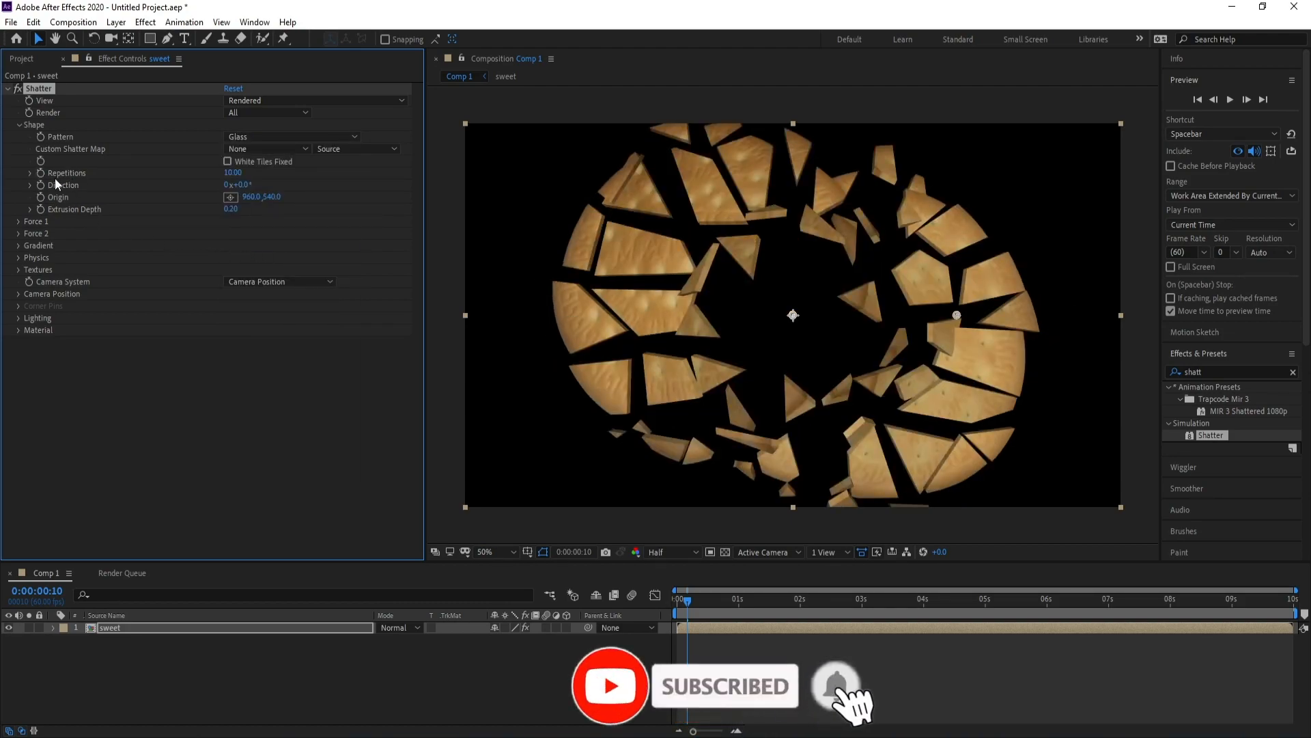
Set Shatter Repetitions to 50 and Extrusion Depth to 0.30.
left_click_drag(232, 173, 358, 183)
left_click(232, 172)
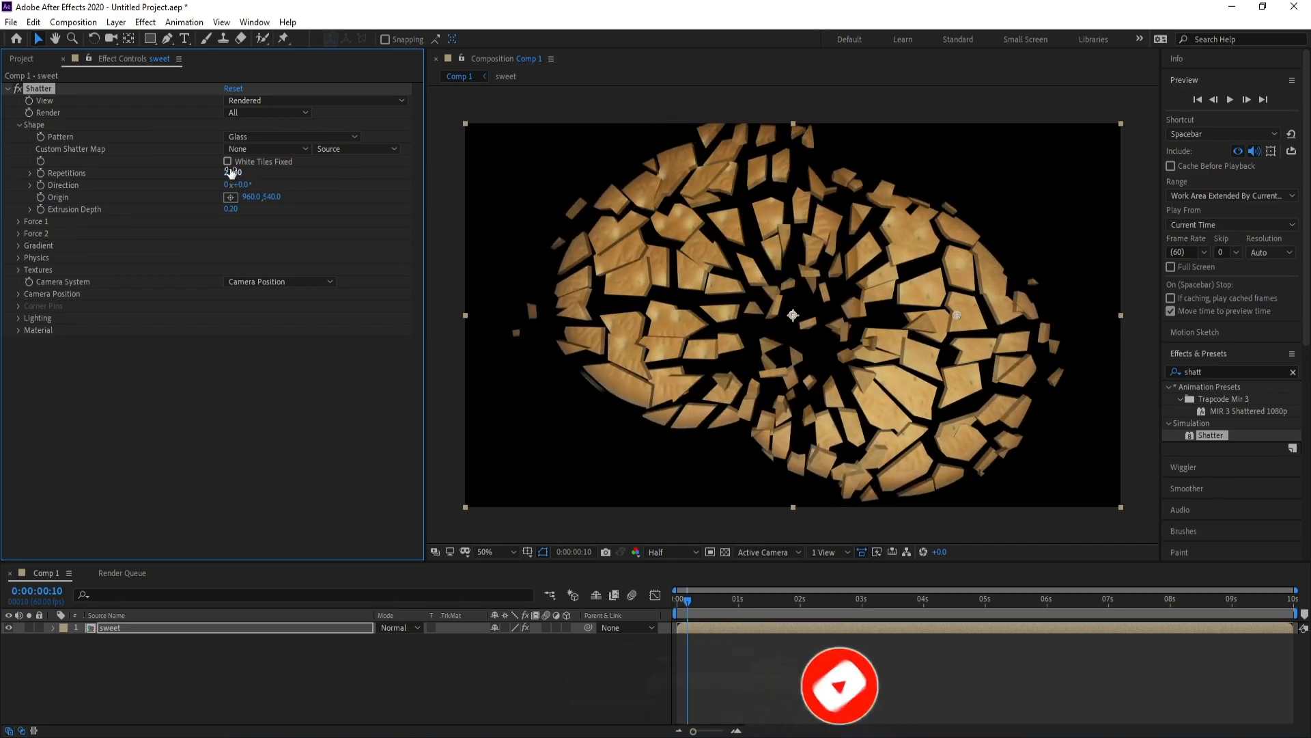
type("50")
key("Return")
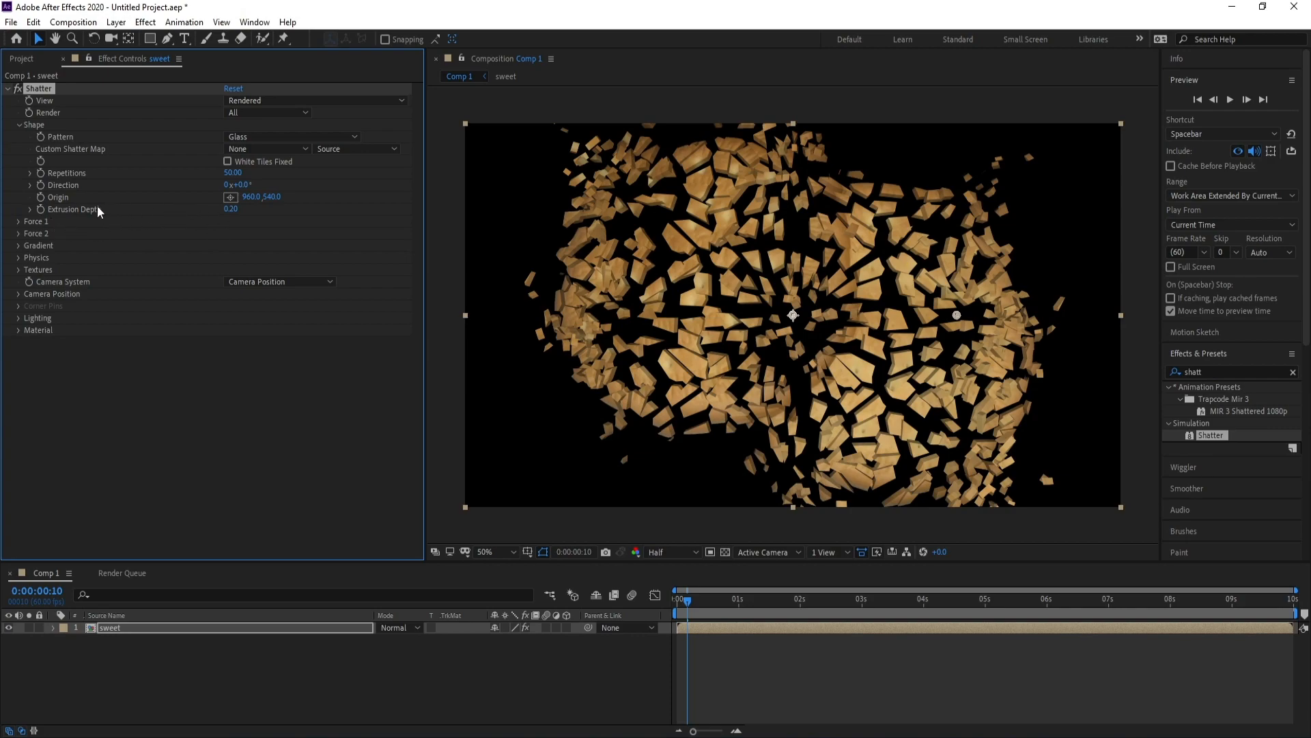
left_click(236, 212)
key("Return")
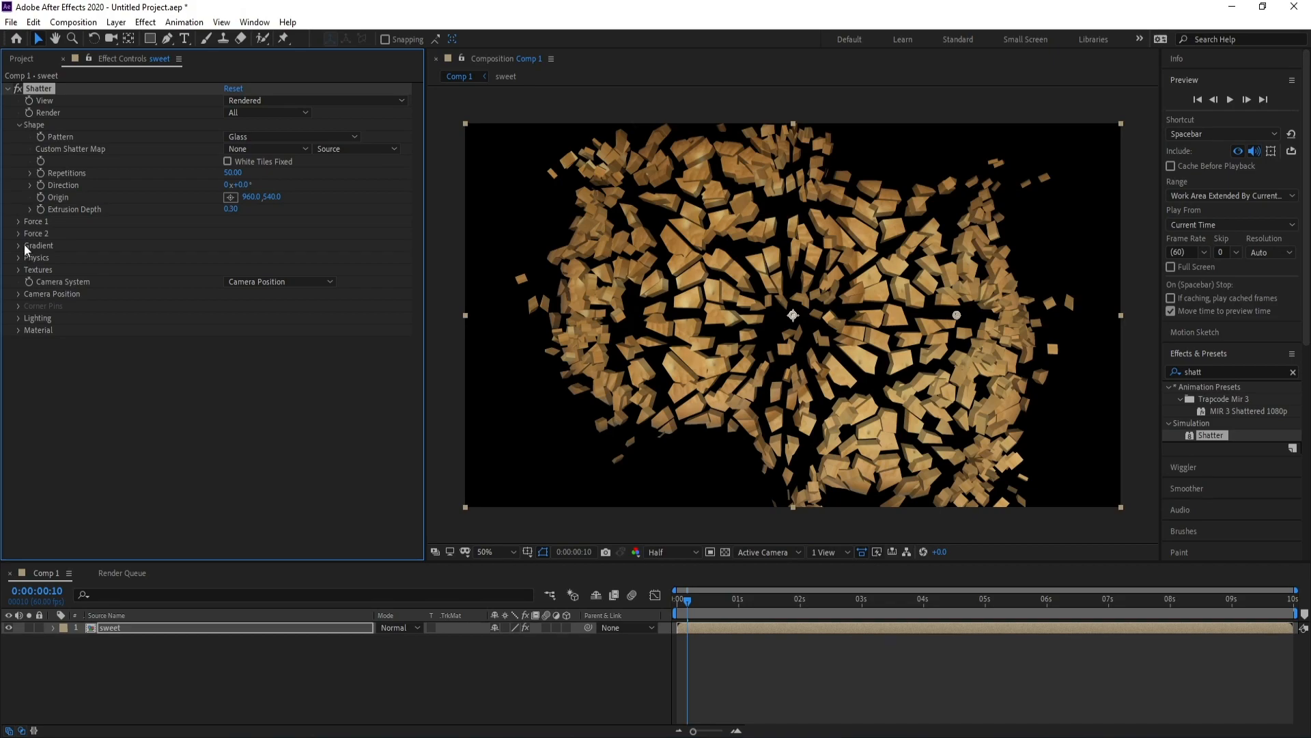
Scrub from the timeline start to preview the biscuits shattering, then deselect the layer.
left_click(681, 605)
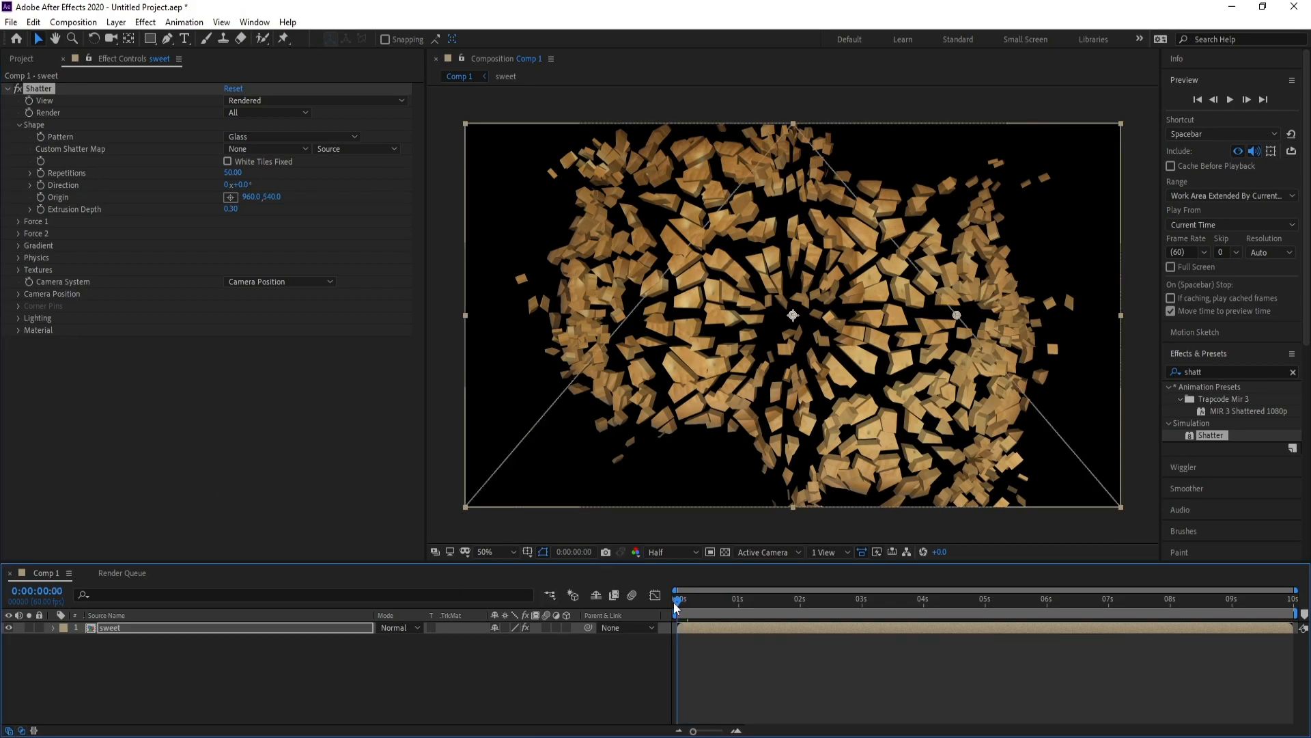
left_click_drag(679, 606, 630, 613)
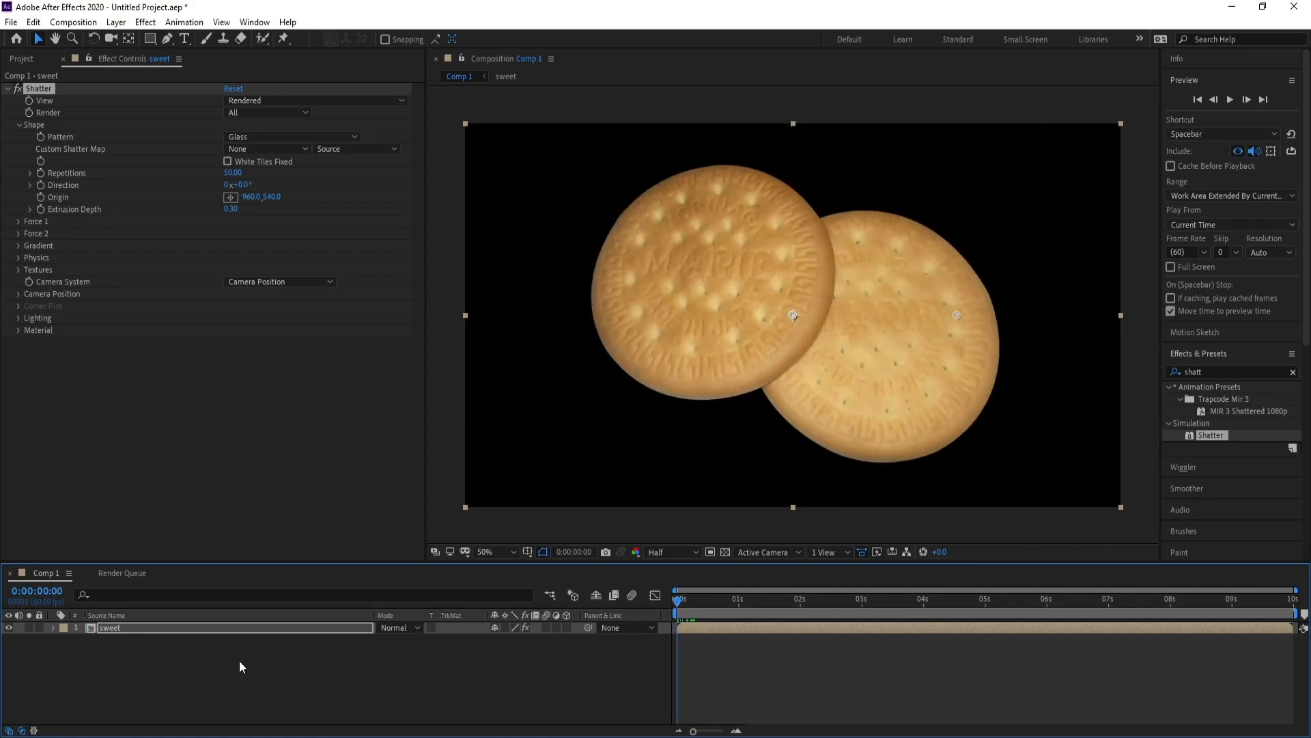
left_click(121, 661)
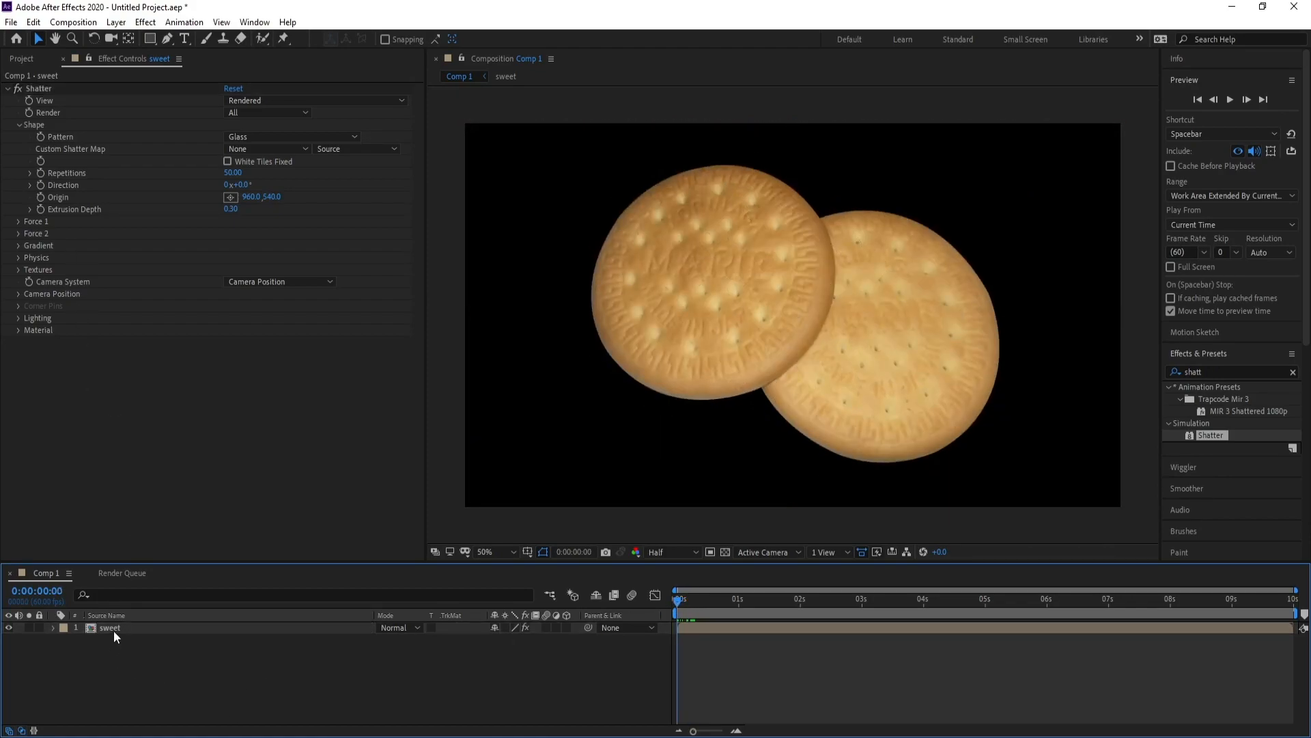
Add a white comp-size 1920×1080 solid, White Solid 1.
left_click(116, 22)
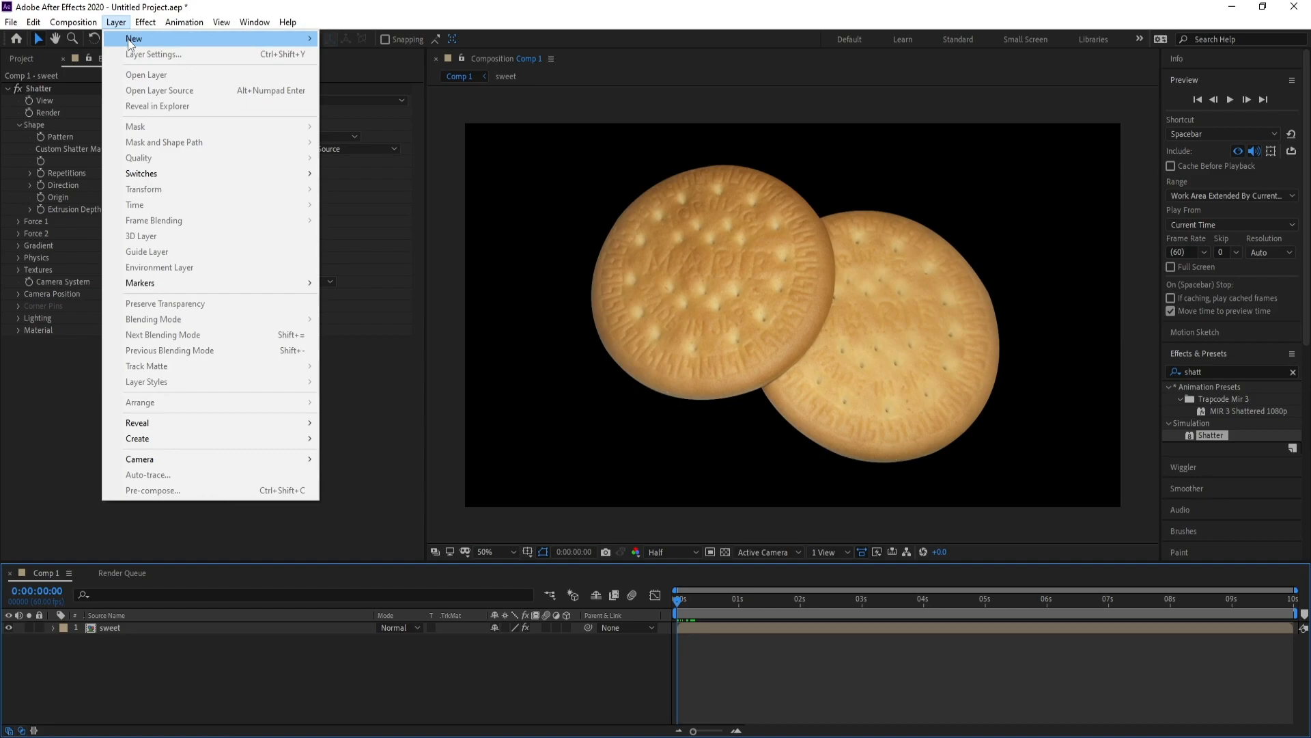
mouse_move(129, 38)
left_click(400, 49)
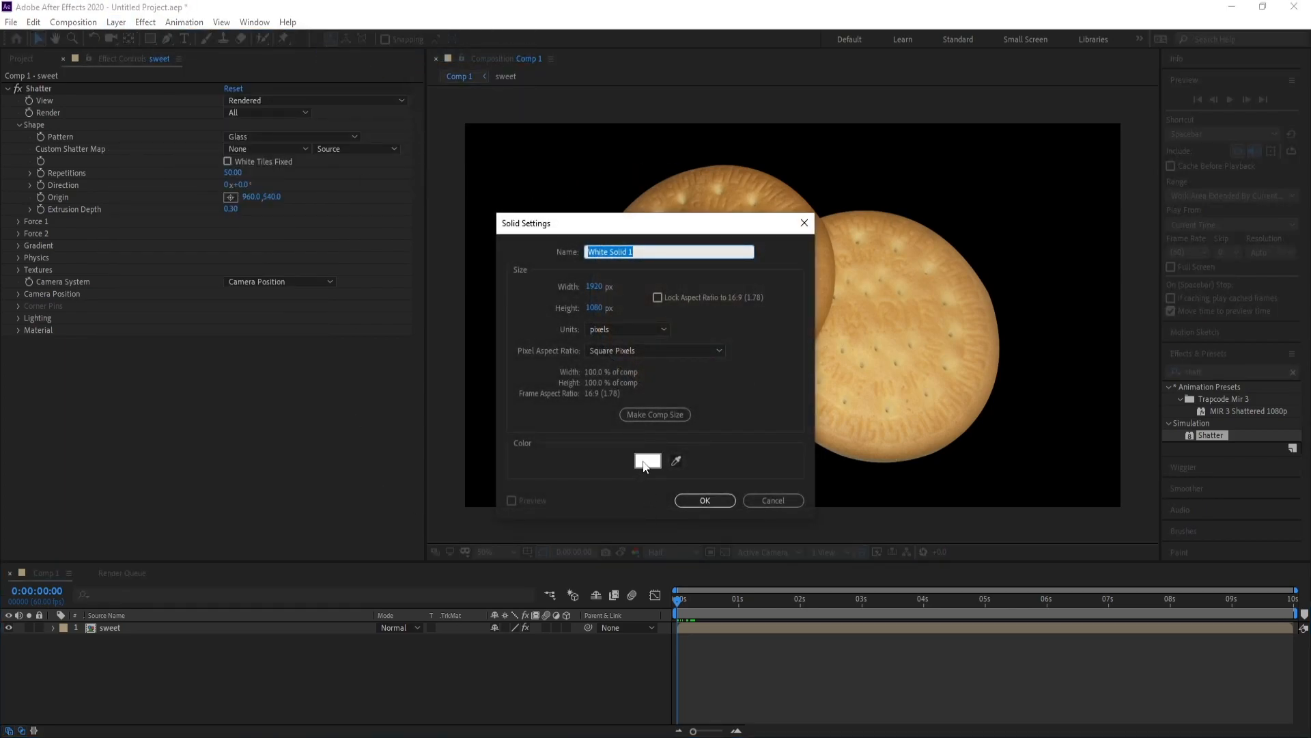
left_click(646, 461)
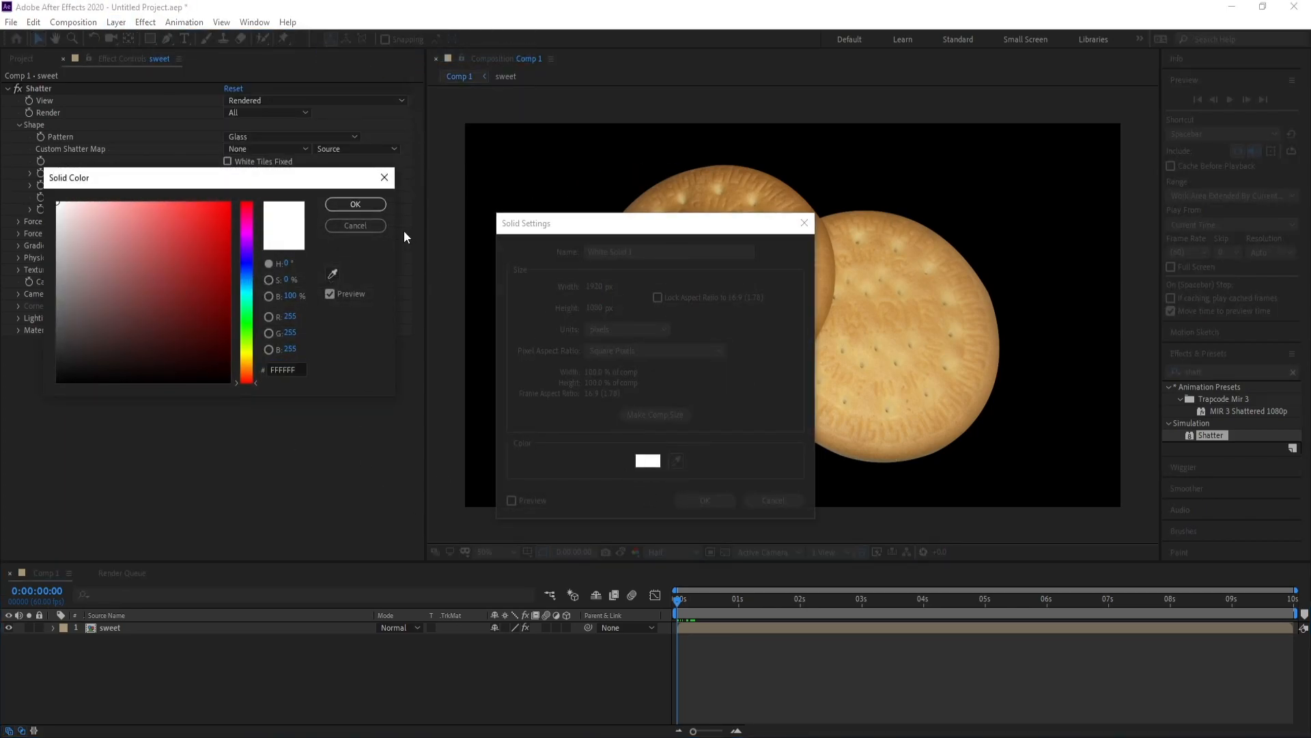
left_click(384, 177)
left_click(704, 502)
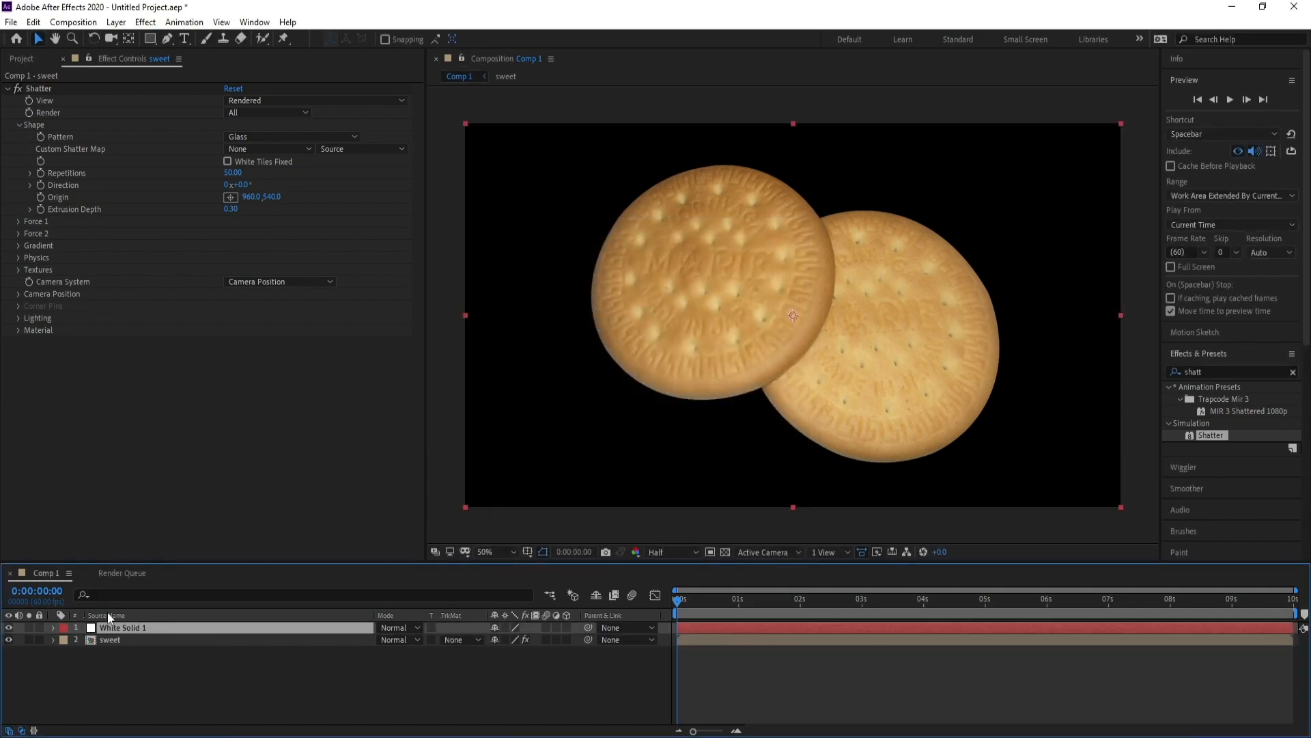
Hide White Solid 1 and pen-draw a closed mask around the left biscuit's upper-left area.
left_click(9, 627)
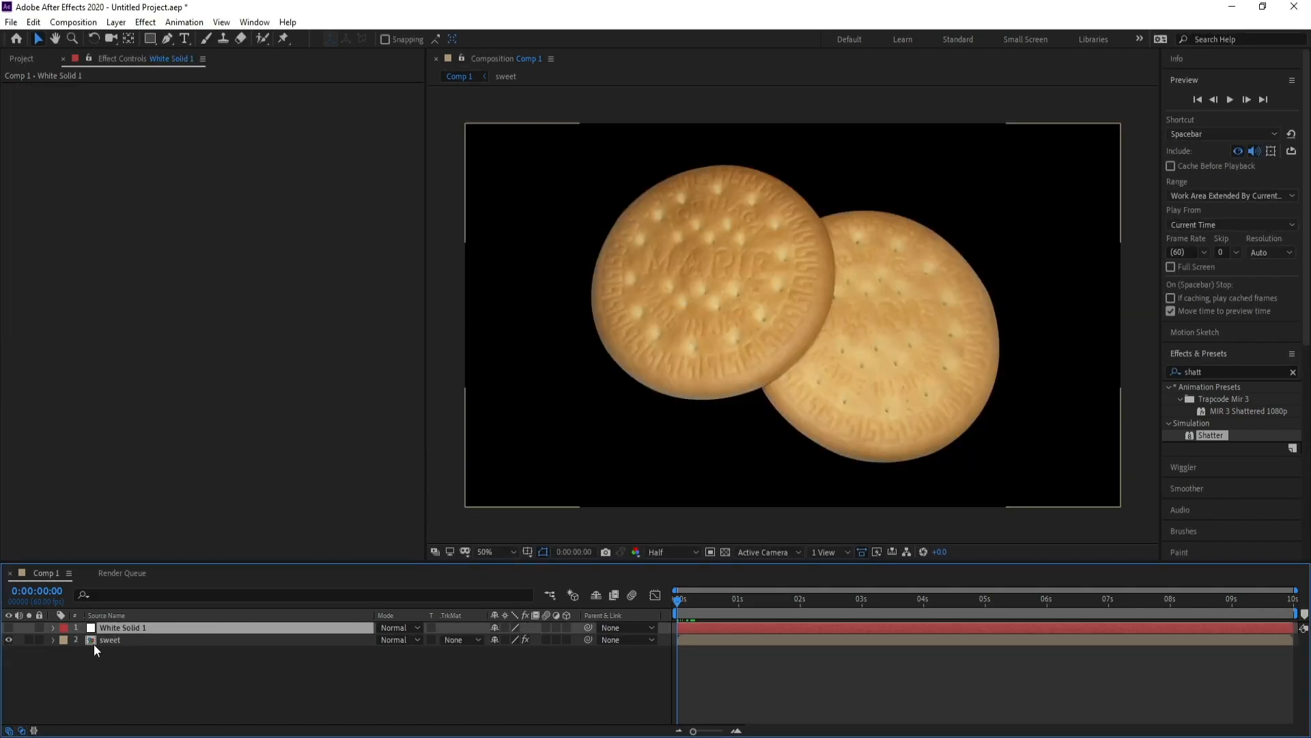
left_click(170, 38)
left_click(490, 246)
left_click_drag(510, 313, 523, 340)
left_click(546, 380)
left_click(630, 332)
left_click_drag(600, 364, 742, 258)
left_click(706, 286)
left_click_drag(754, 239, 763, 228)
left_click(786, 193)
left_click(760, 144)
left_click(700, 138)
left_click(663, 140)
left_click(557, 155)
left_click_drag(528, 199, 494, 279)
Drag mask vertices to refine the jagged crack line across the biscuit.
left_click_drag(655, 314, 629, 347)
left_click_drag(707, 286, 772, 229)
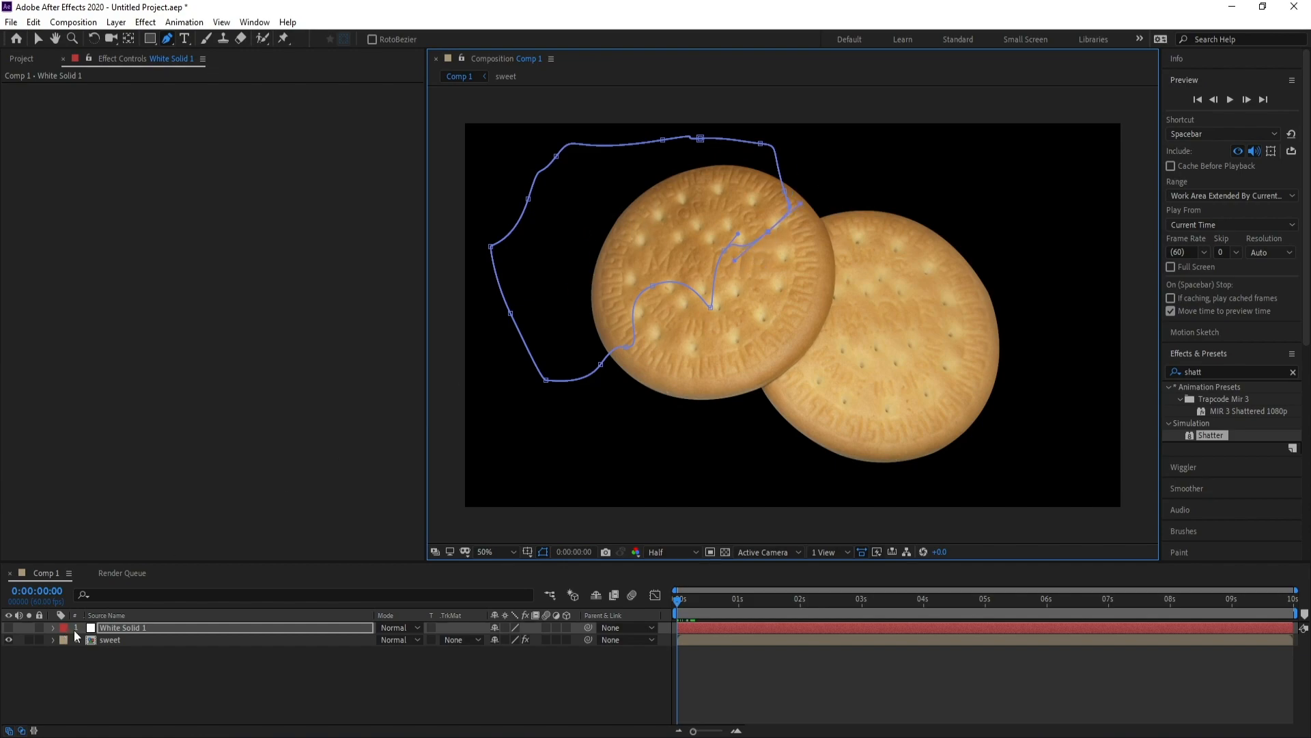
left_click(120, 641)
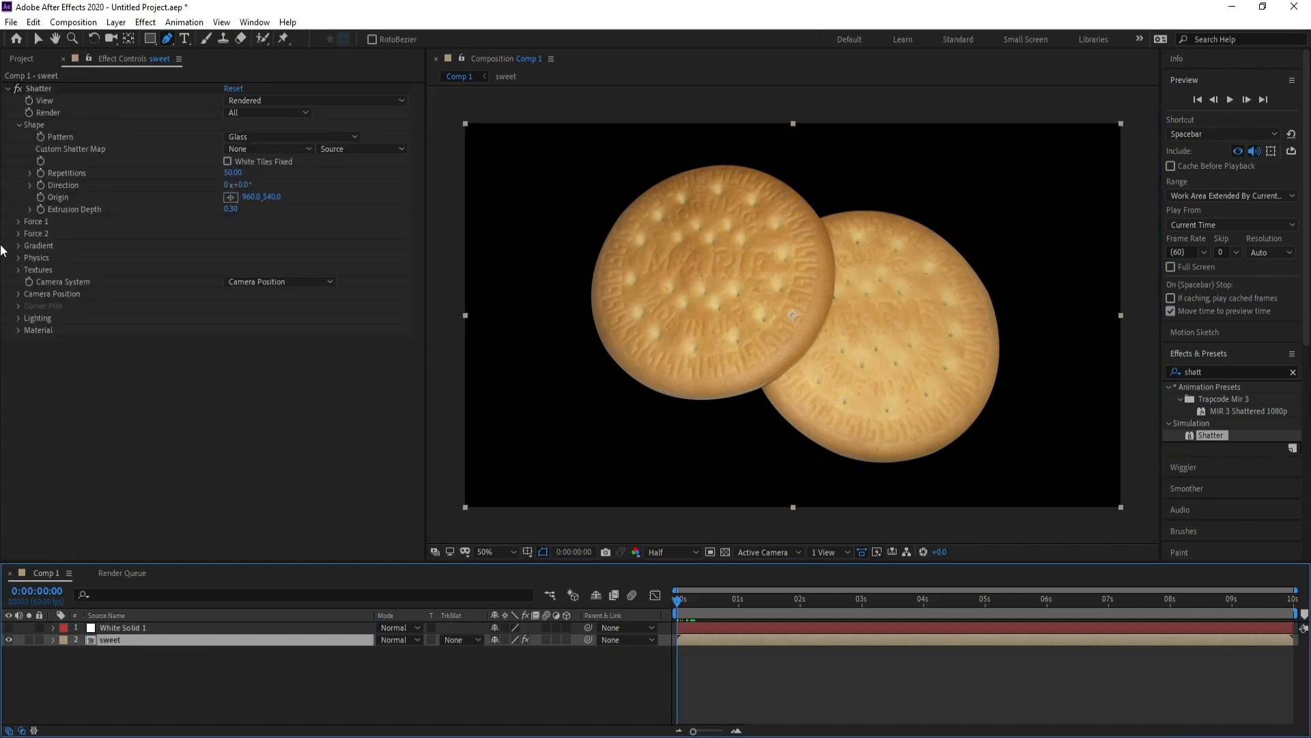
Set Shatter's Gradient Layer to White Solid 1 with Effects & Masks as the source.
left_click_drag(678, 599, 685, 601)
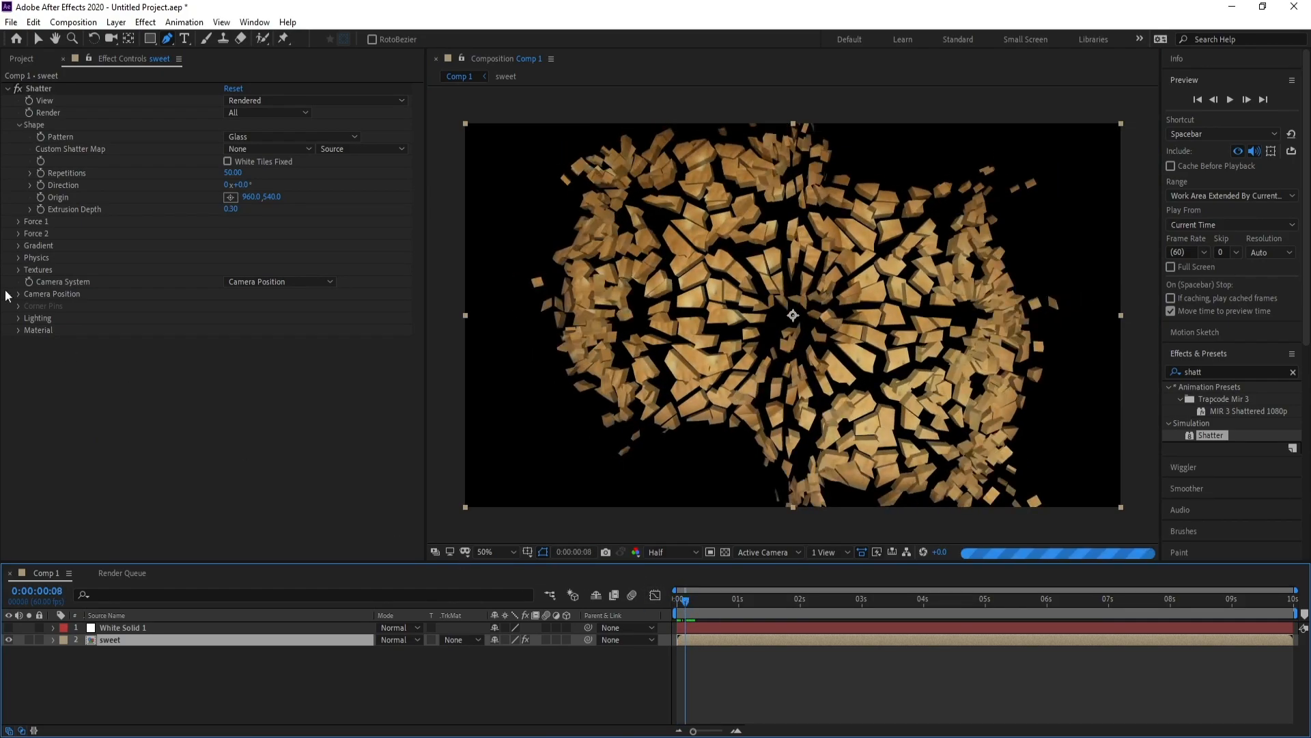
left_click(18, 249)
left_click(18, 247)
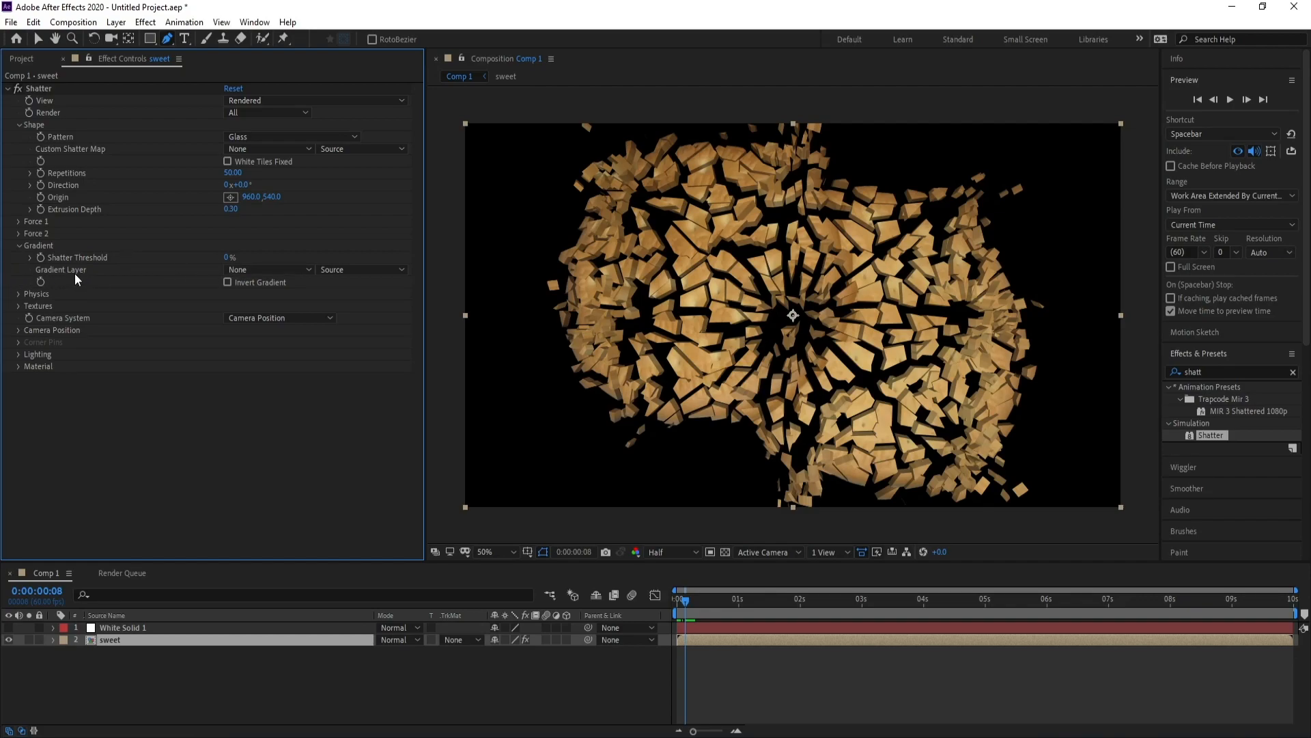
left_click(274, 271)
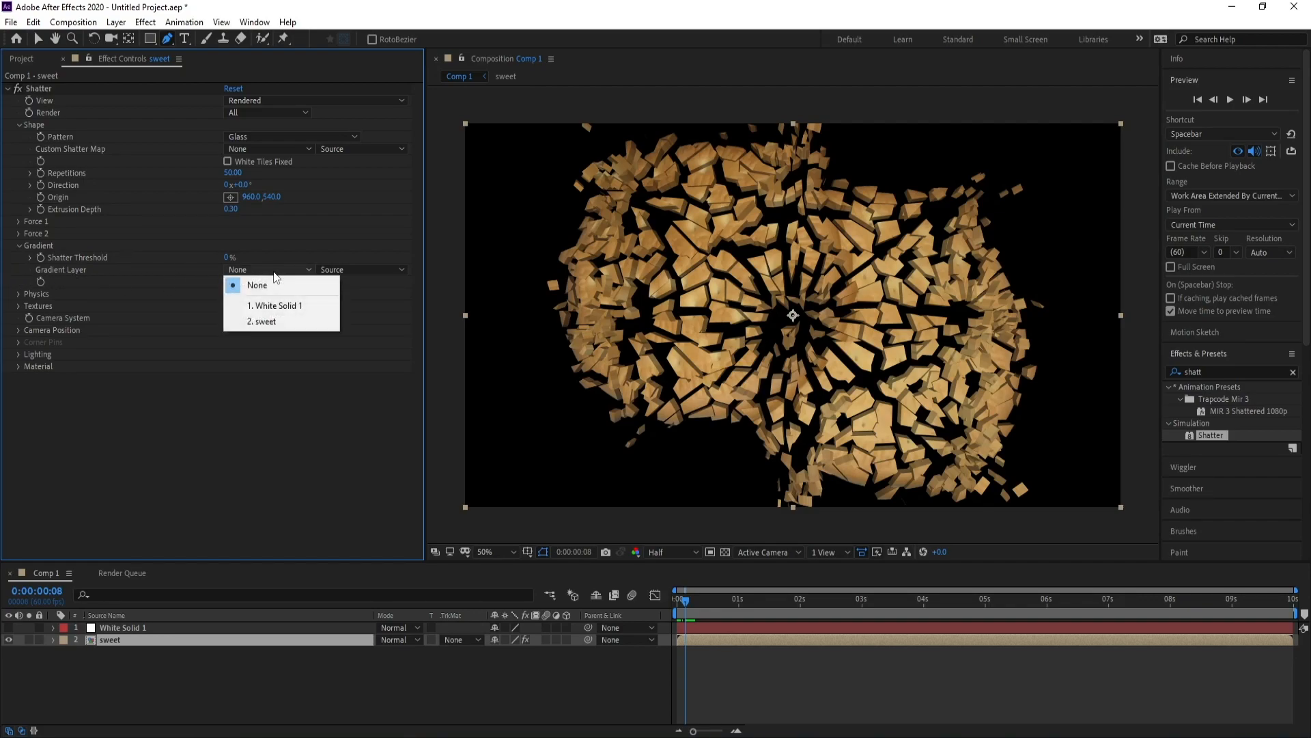
left_click(289, 307)
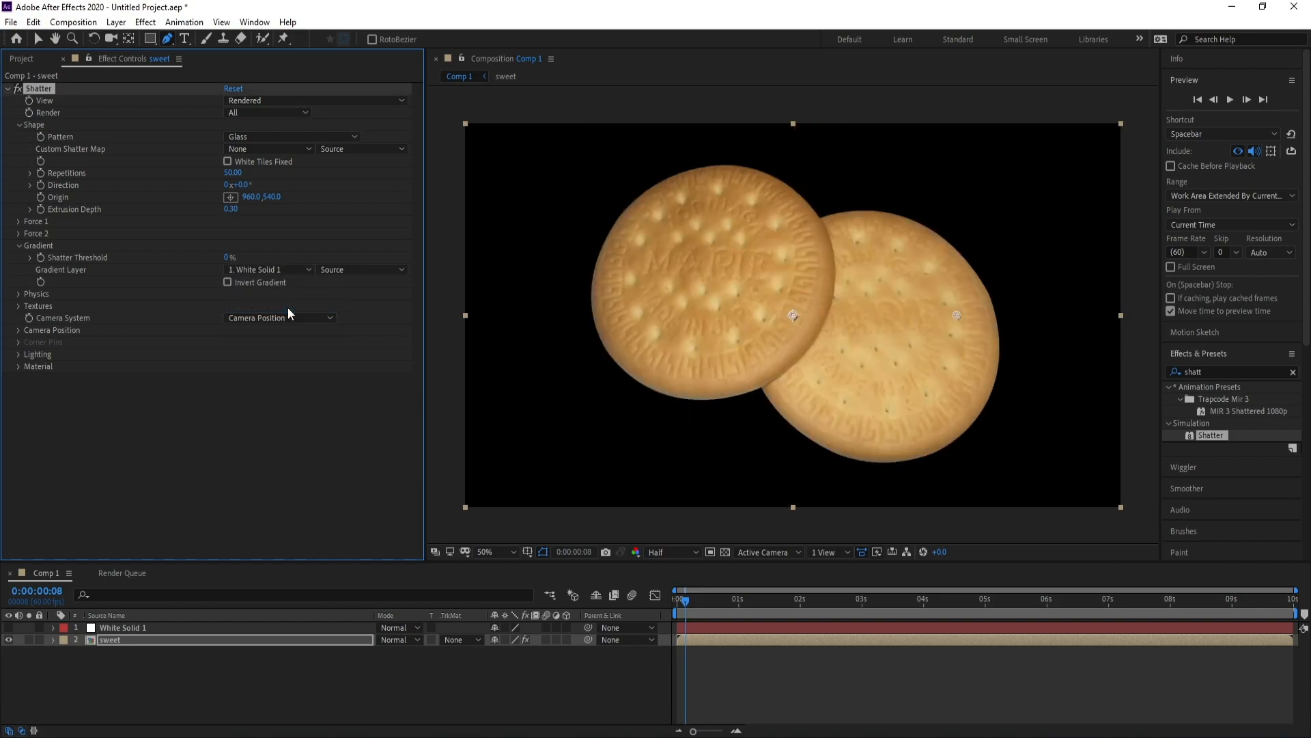
left_click(346, 268)
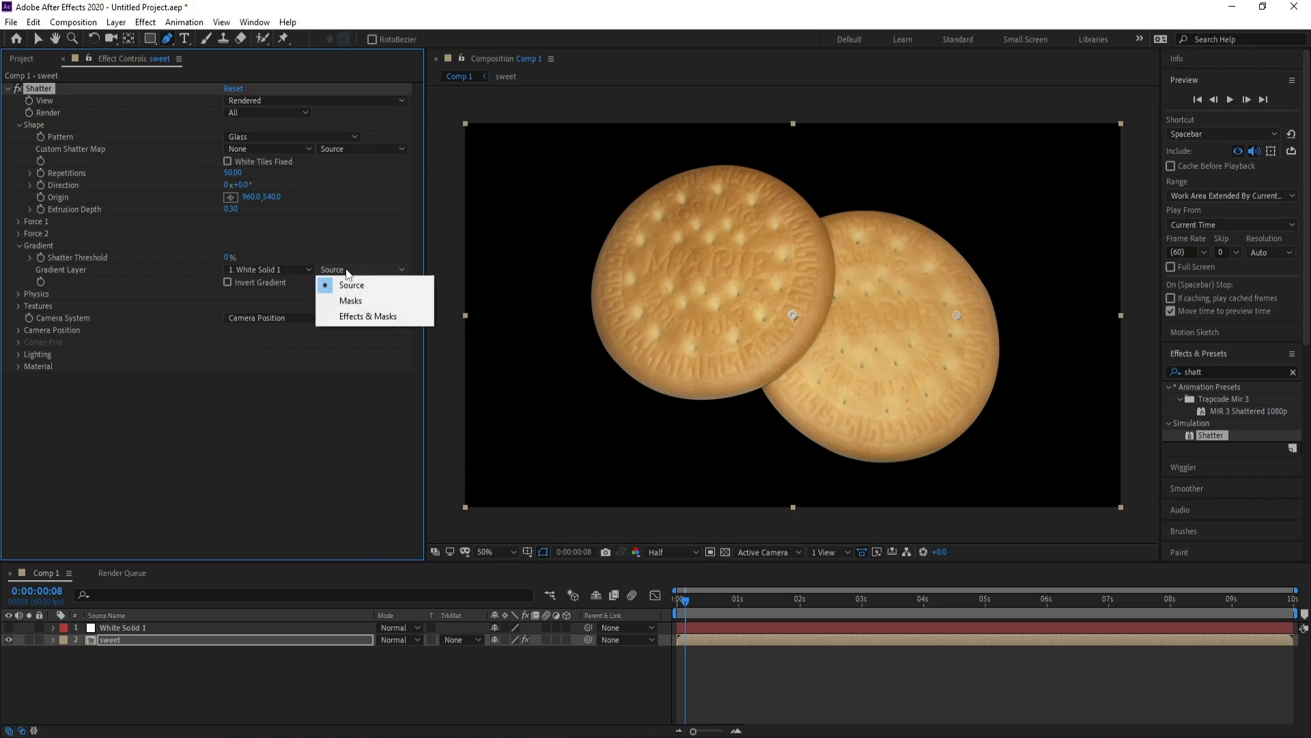
left_click(361, 316)
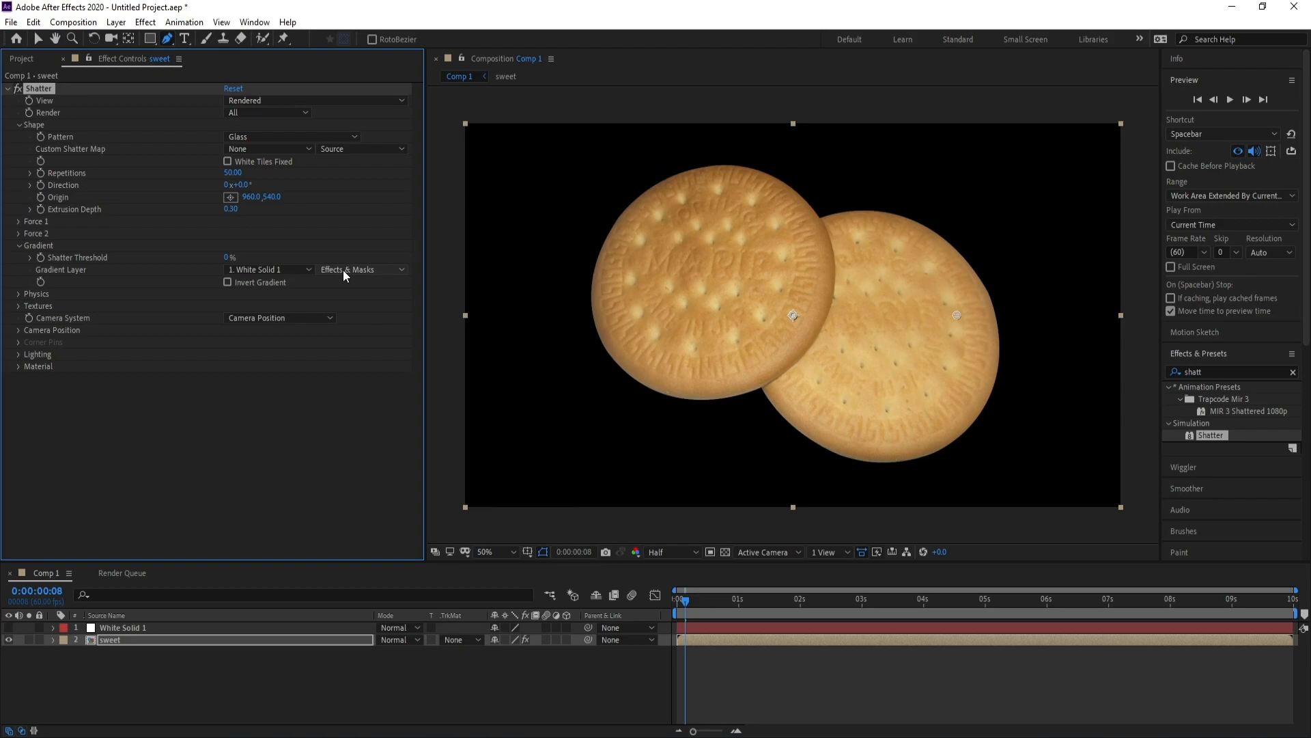
left_click(691, 600)
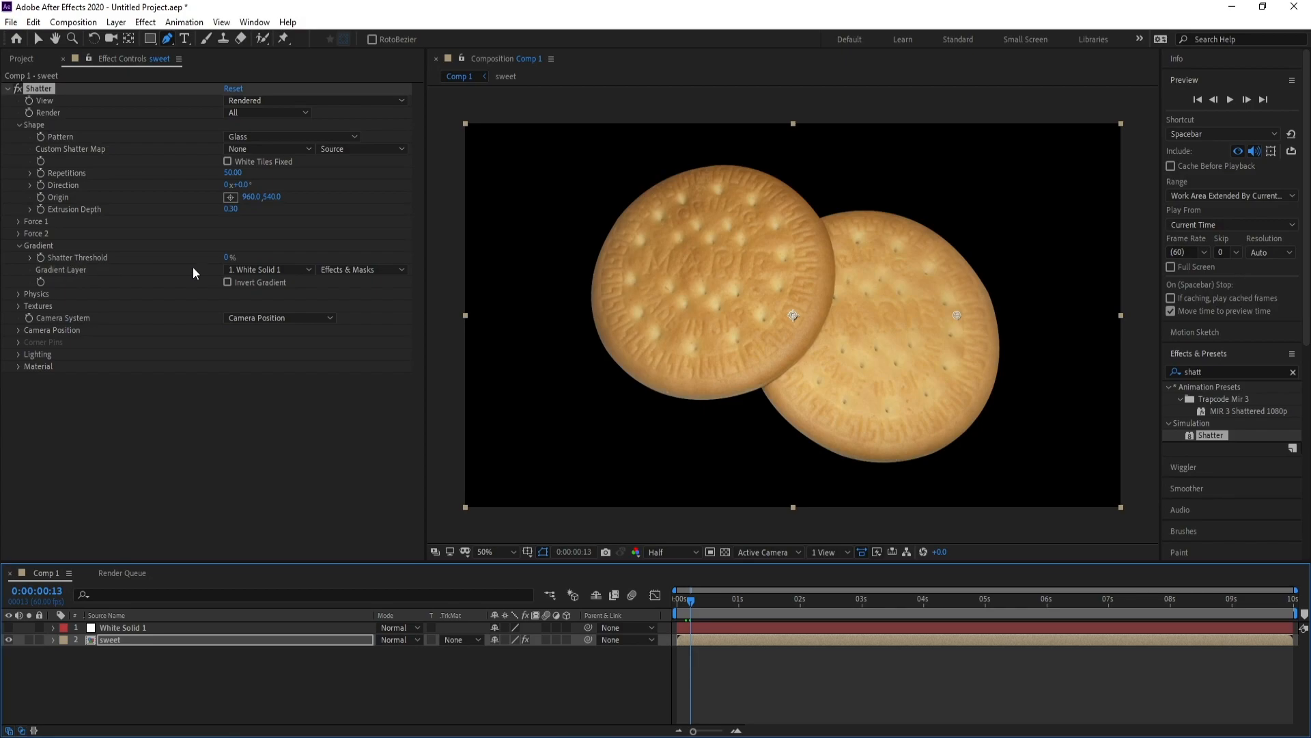
Set Shatter Threshold to 20%.
left_click_drag(229, 257, 237, 256)
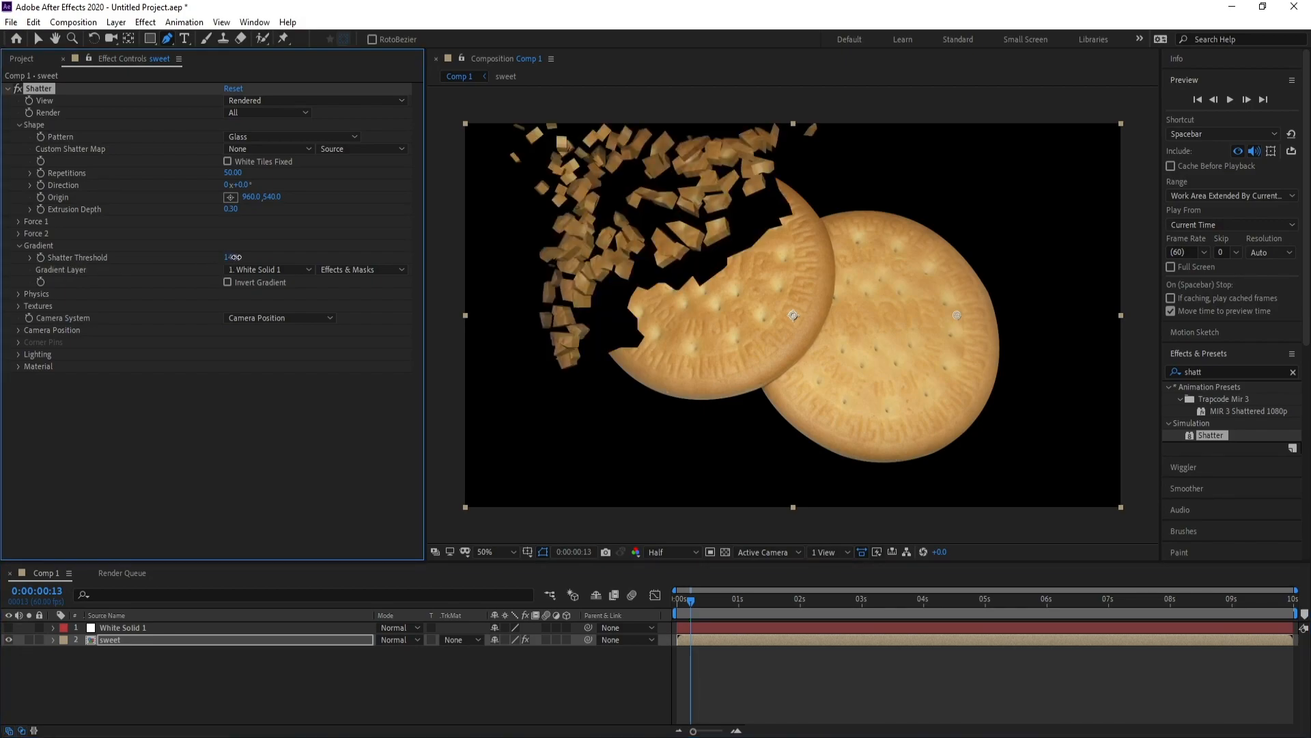
left_click(232, 258)
type("20")
key("Return")
Preview from the start to watch only the masked upper-left biscuit break away.
left_click_drag(692, 601, 670, 600)
key("space")
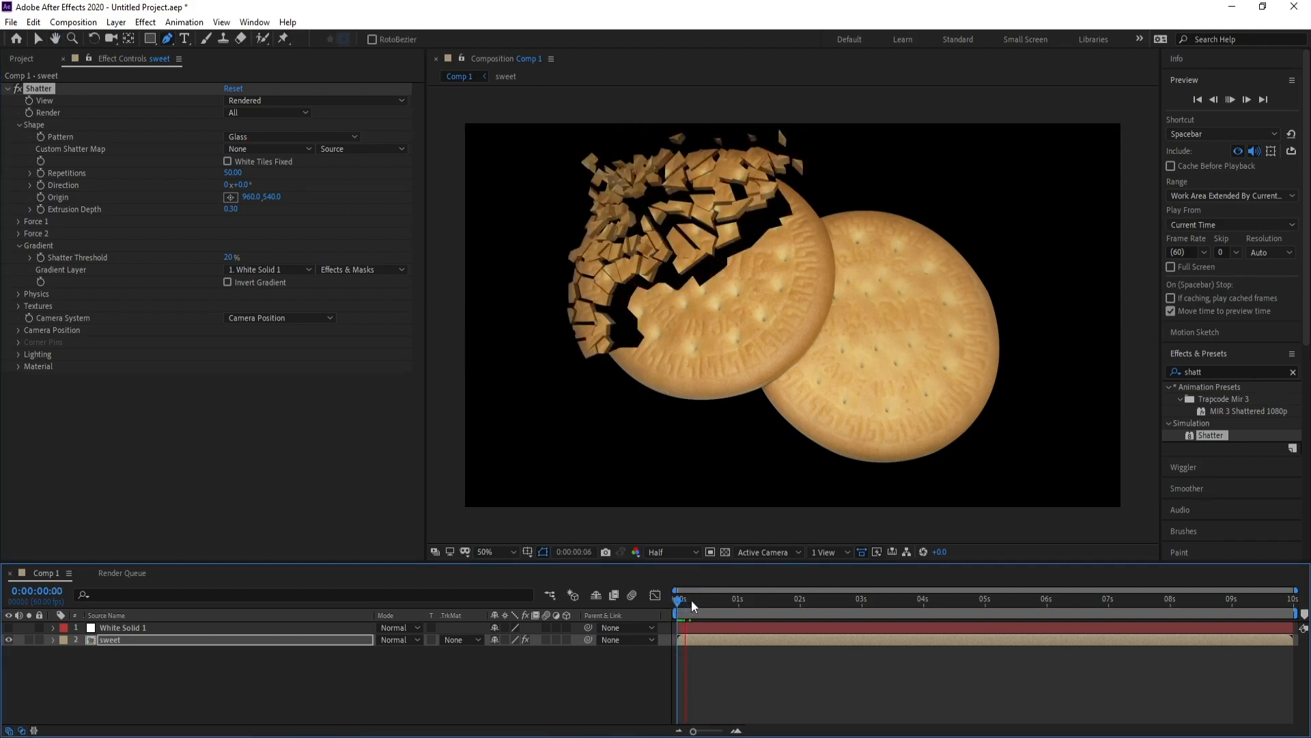
key("space")
left_click(679, 605)
key("space")
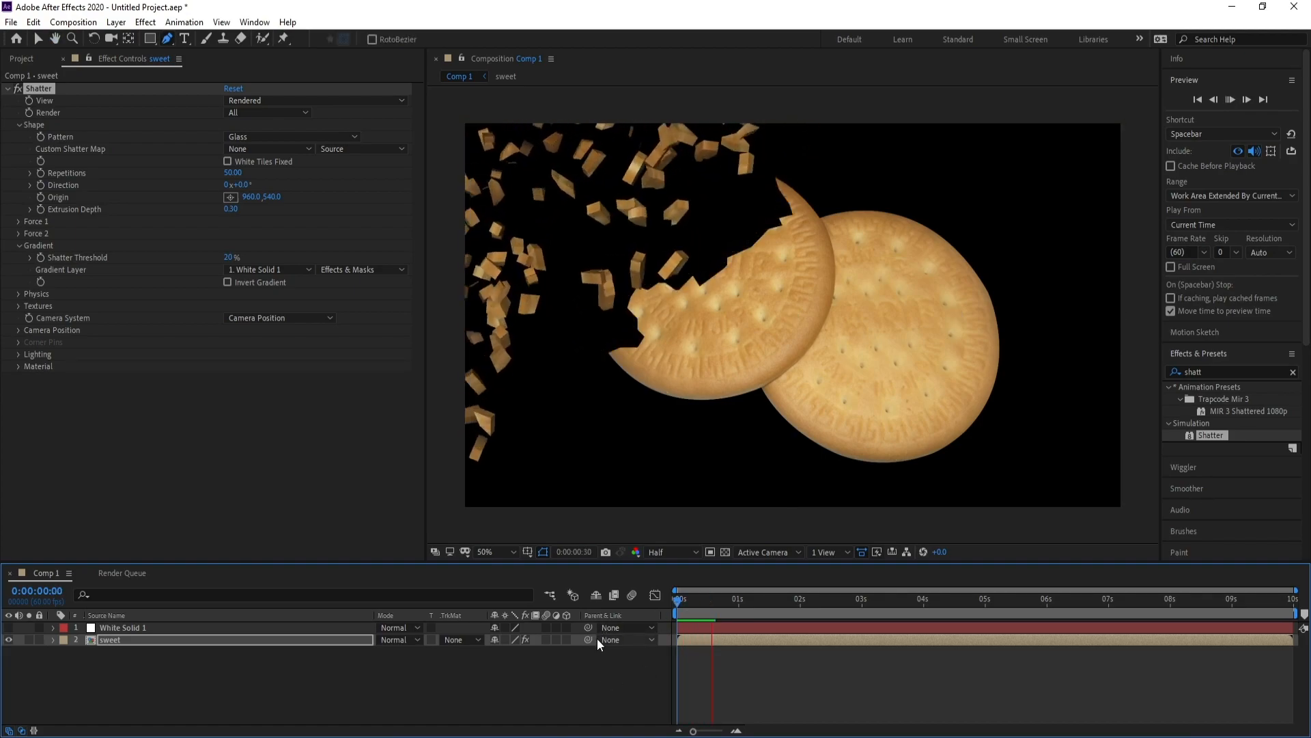
left_click(699, 606)
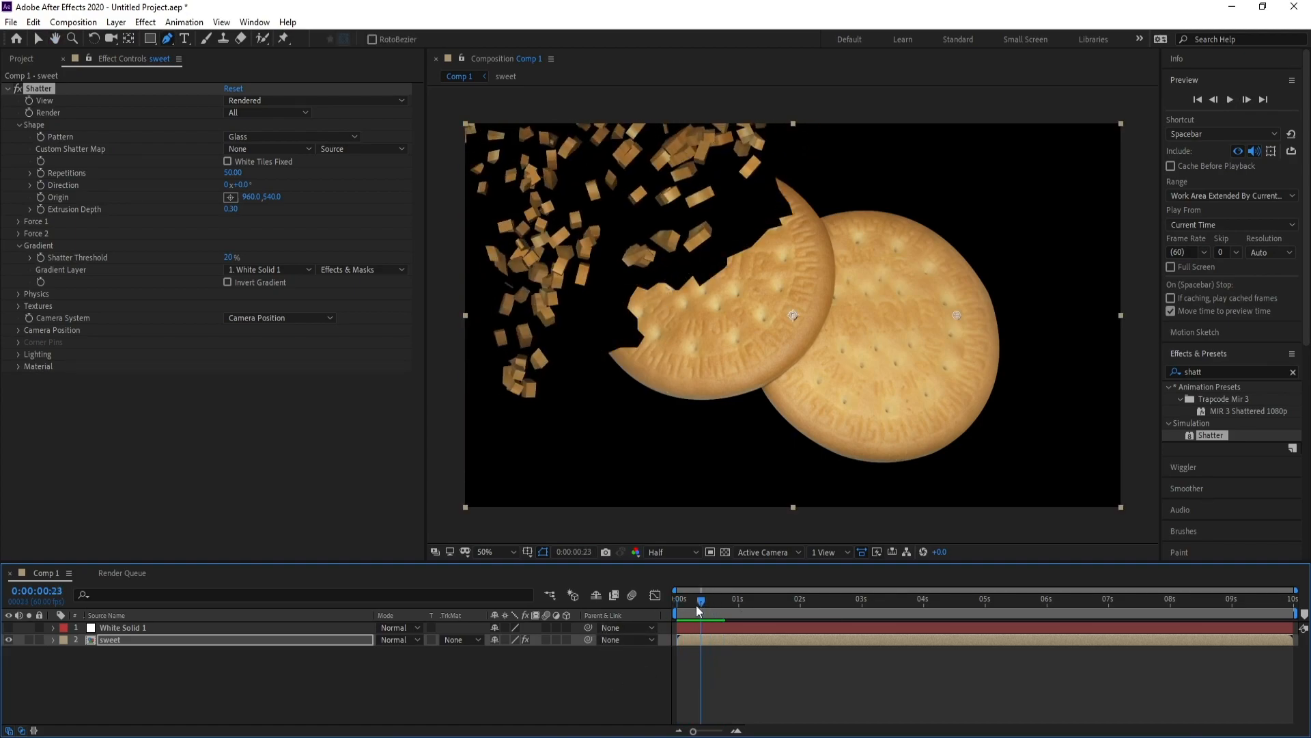
Set Physics Rotation Speed to 0.40 and Randomness to 0.30.
left_click(18, 294)
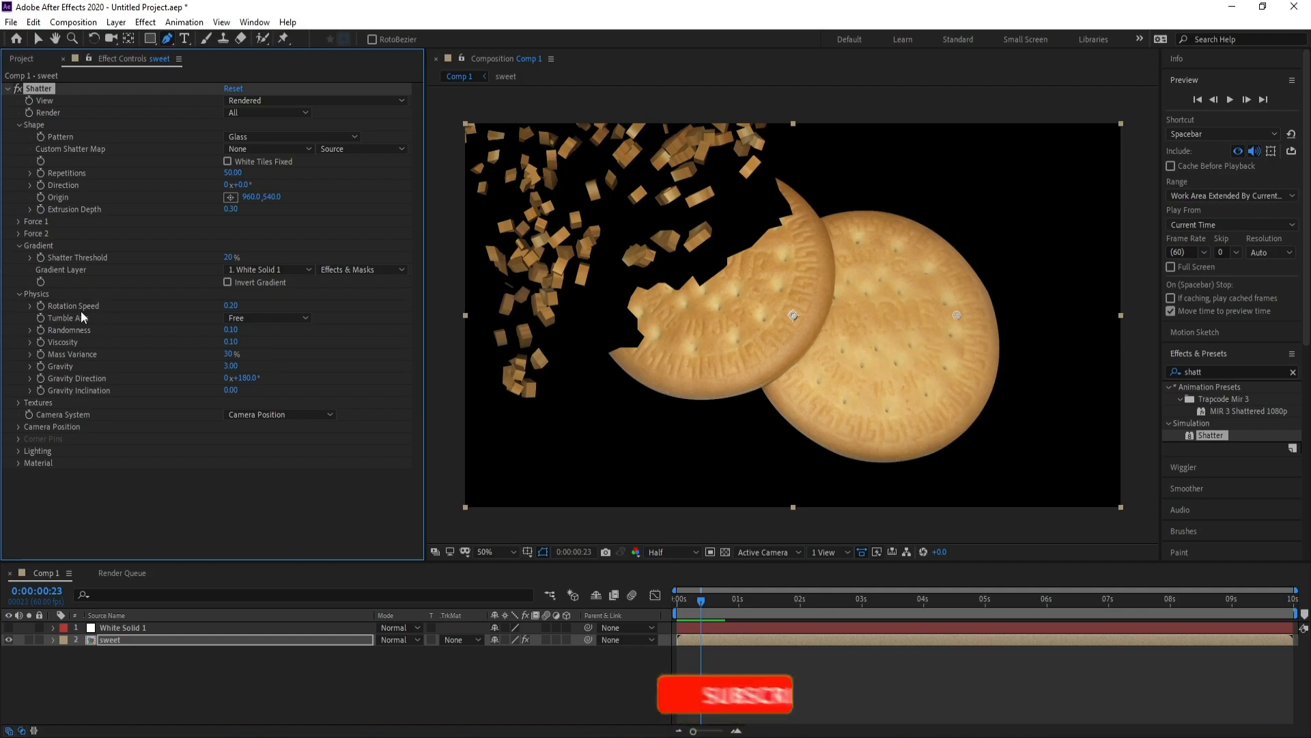
left_click_drag(236, 307, 247, 306)
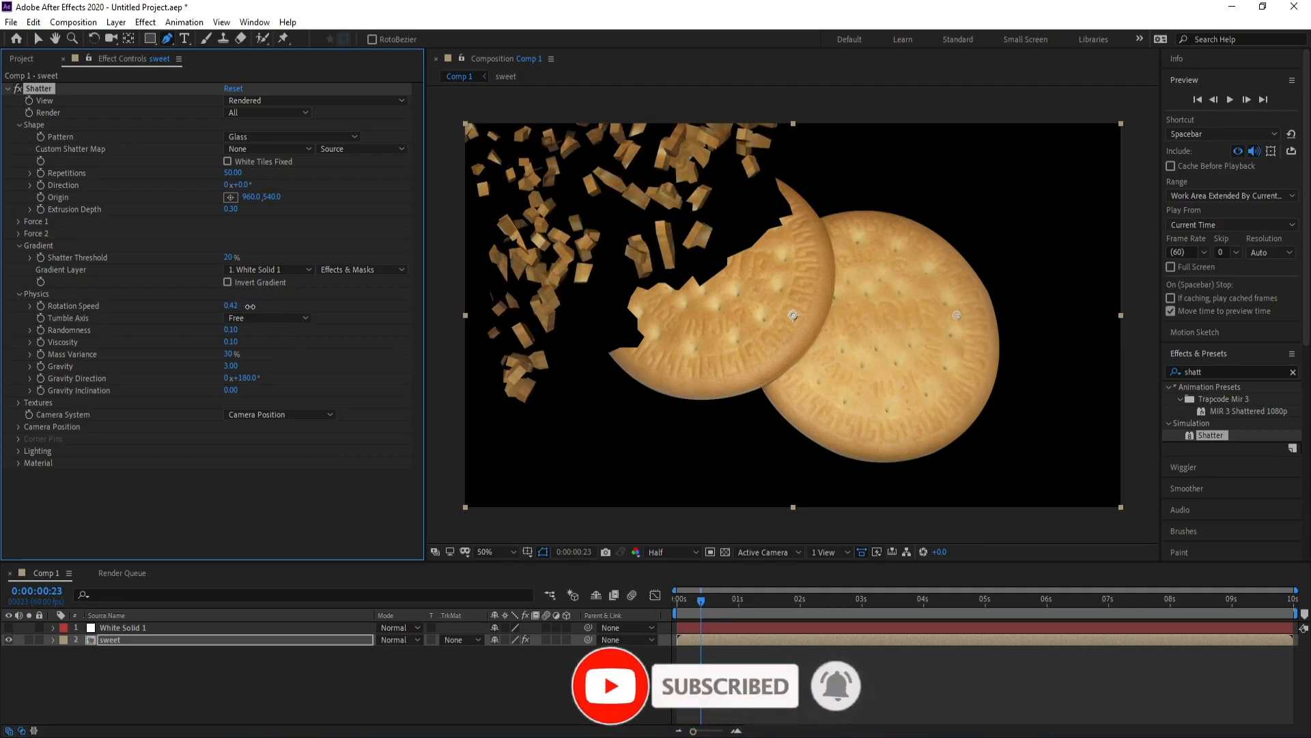
left_click_drag(250, 307, 234, 306)
left_click(246, 307)
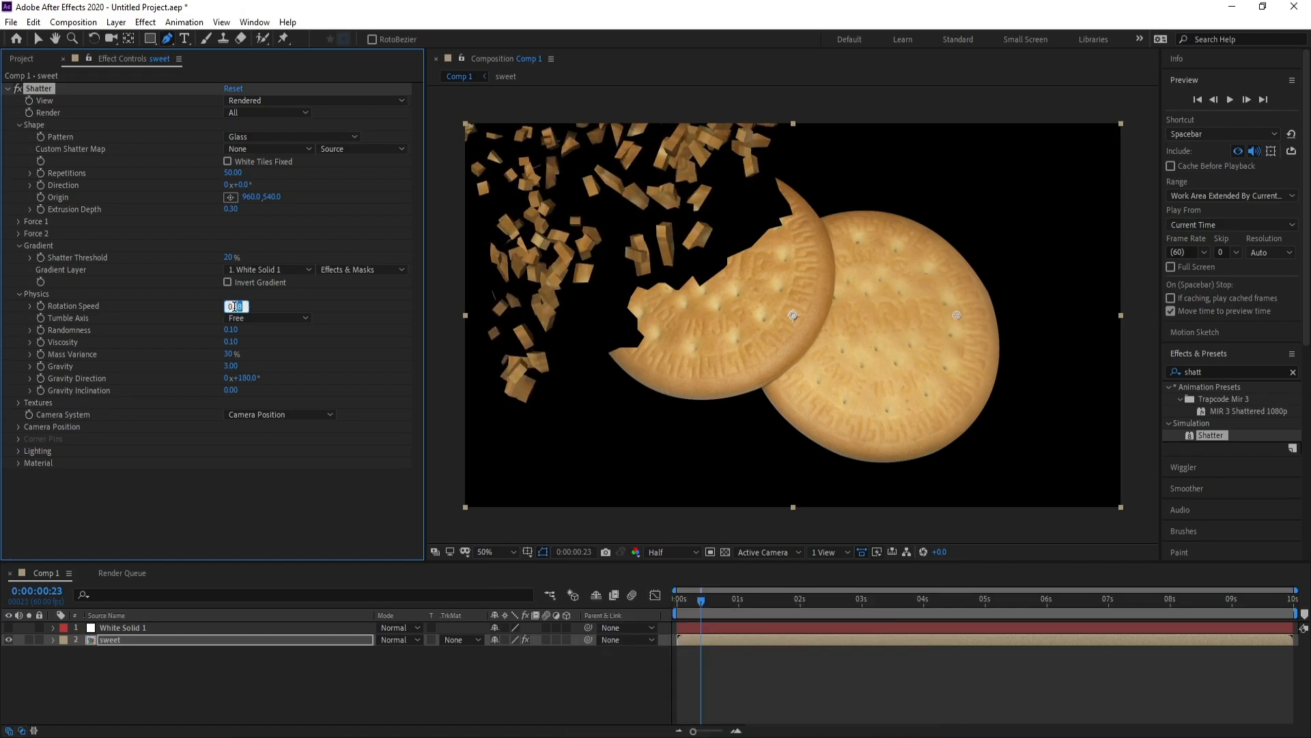
type(".4")
key("Return")
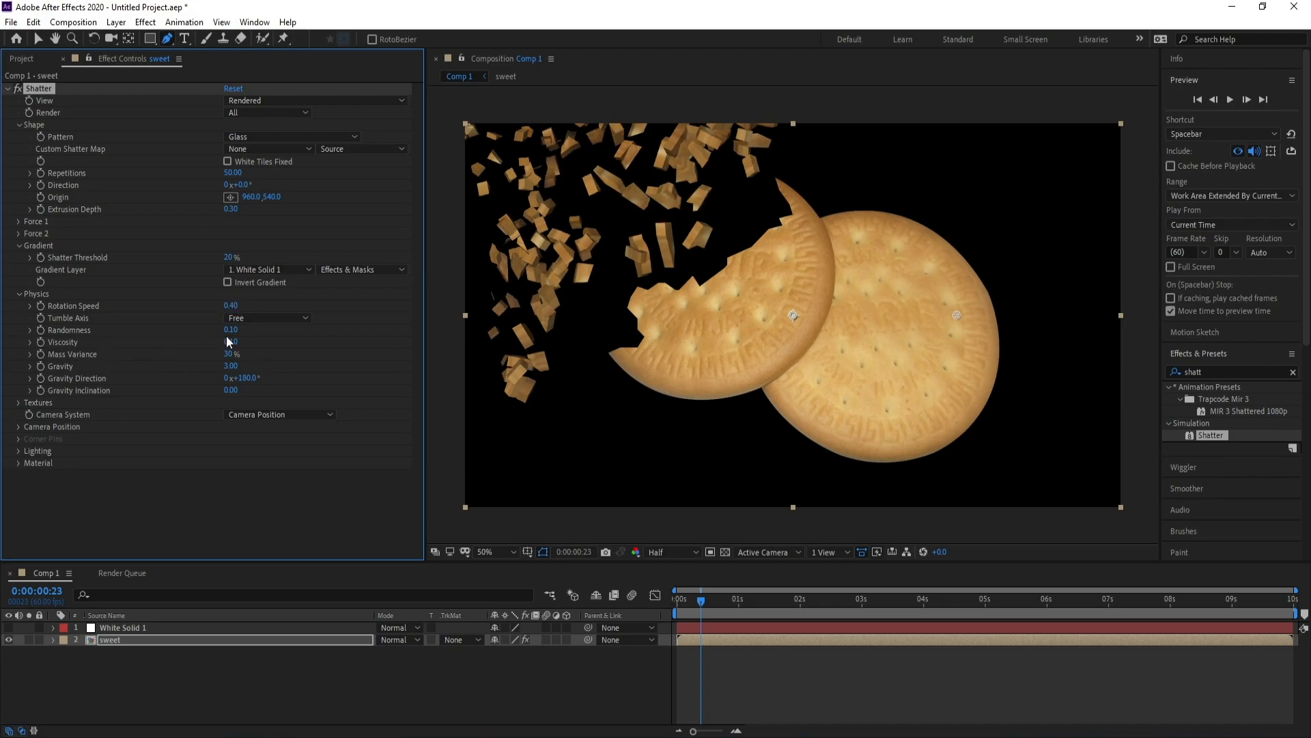
mouse_move(234, 331)
left_mouse_down()
mouse_move(248, 331)
mouse_move(233, 331)
left_mouse_up()
type("0")
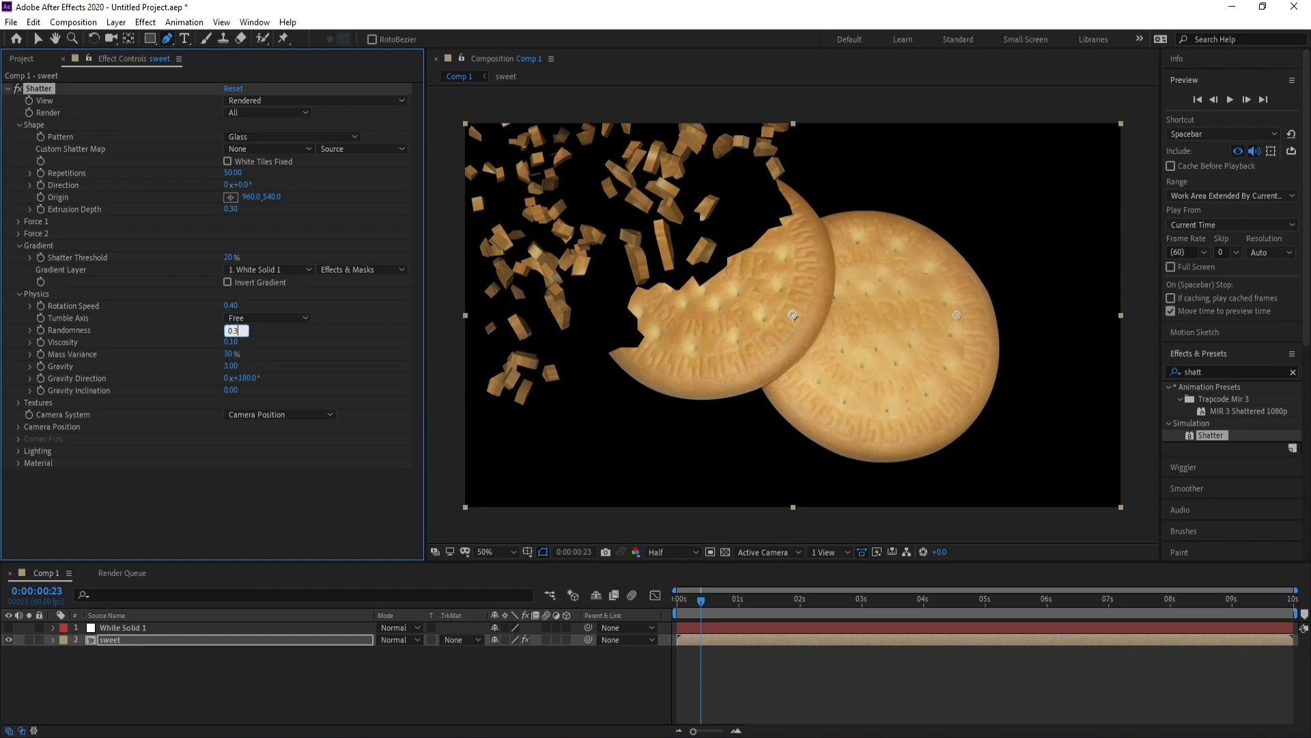
key("Return")
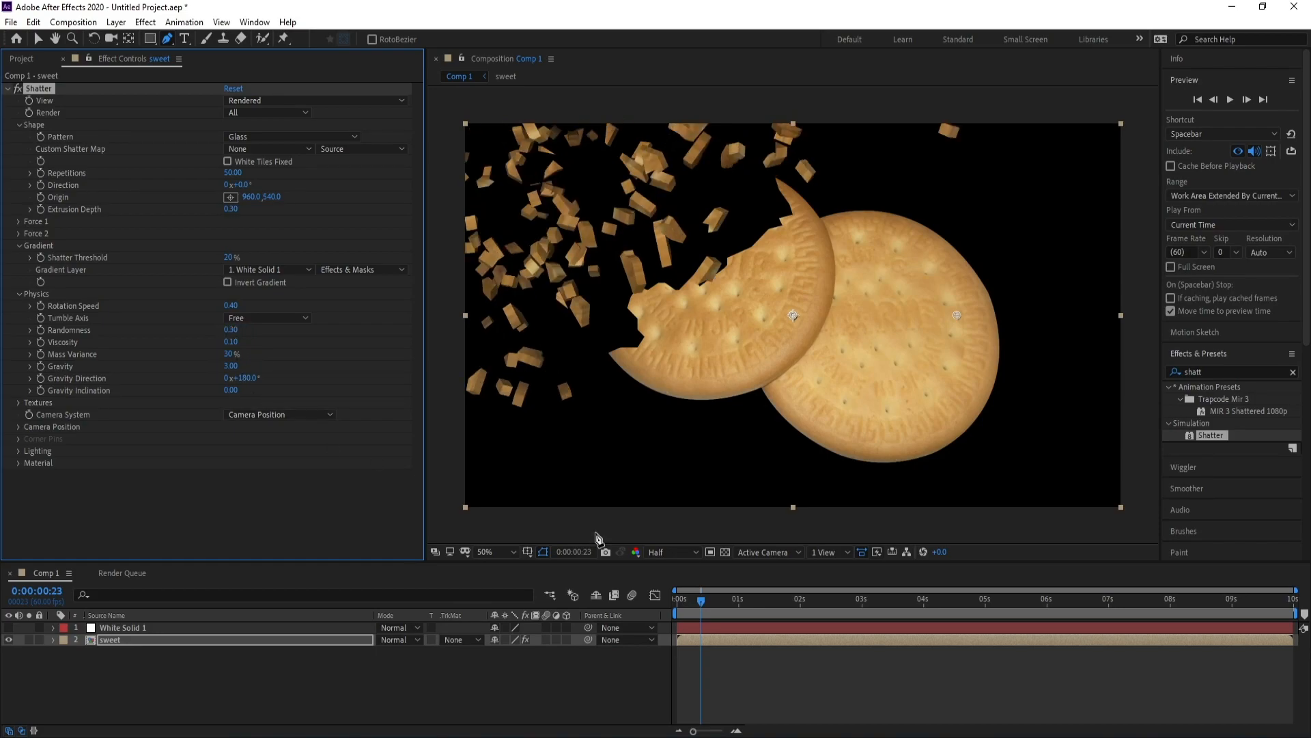
Preview the shatter from the start, then park on frame 17 to inspect shards.
left_click_drag(701, 599, 662, 606)
key("space")
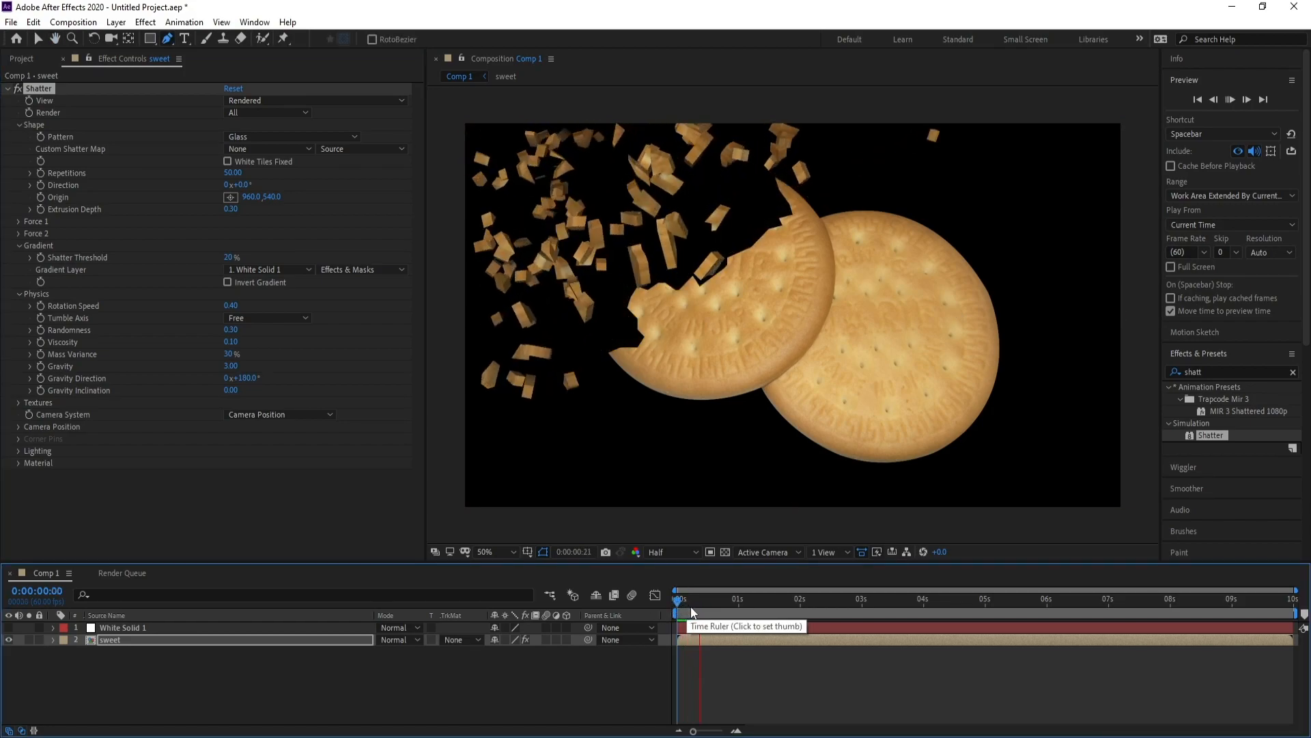
key("space")
left_click_drag(703, 600, 695, 603)
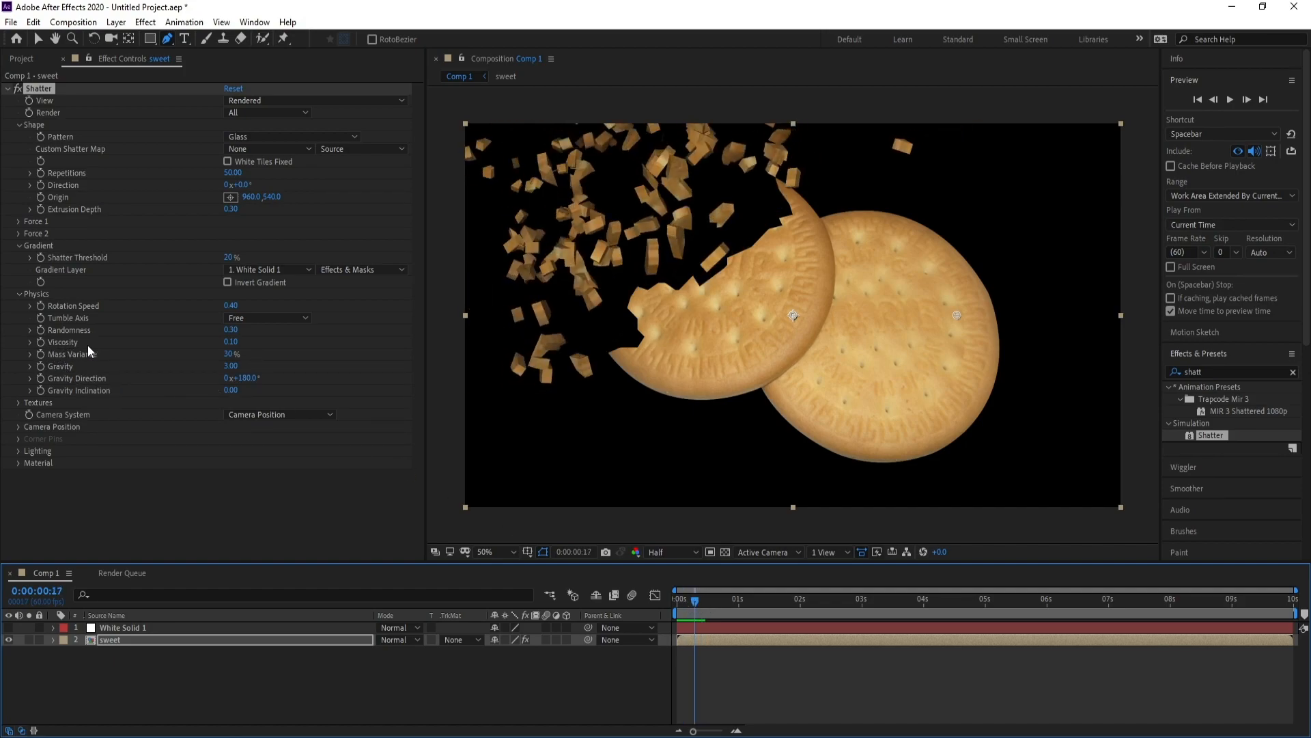
Set Viscosity 0.30, Mass Variance 40% and Gravity 15, then preview from frame one.
left_click_drag(229, 344, 239, 342)
left_click(234, 342)
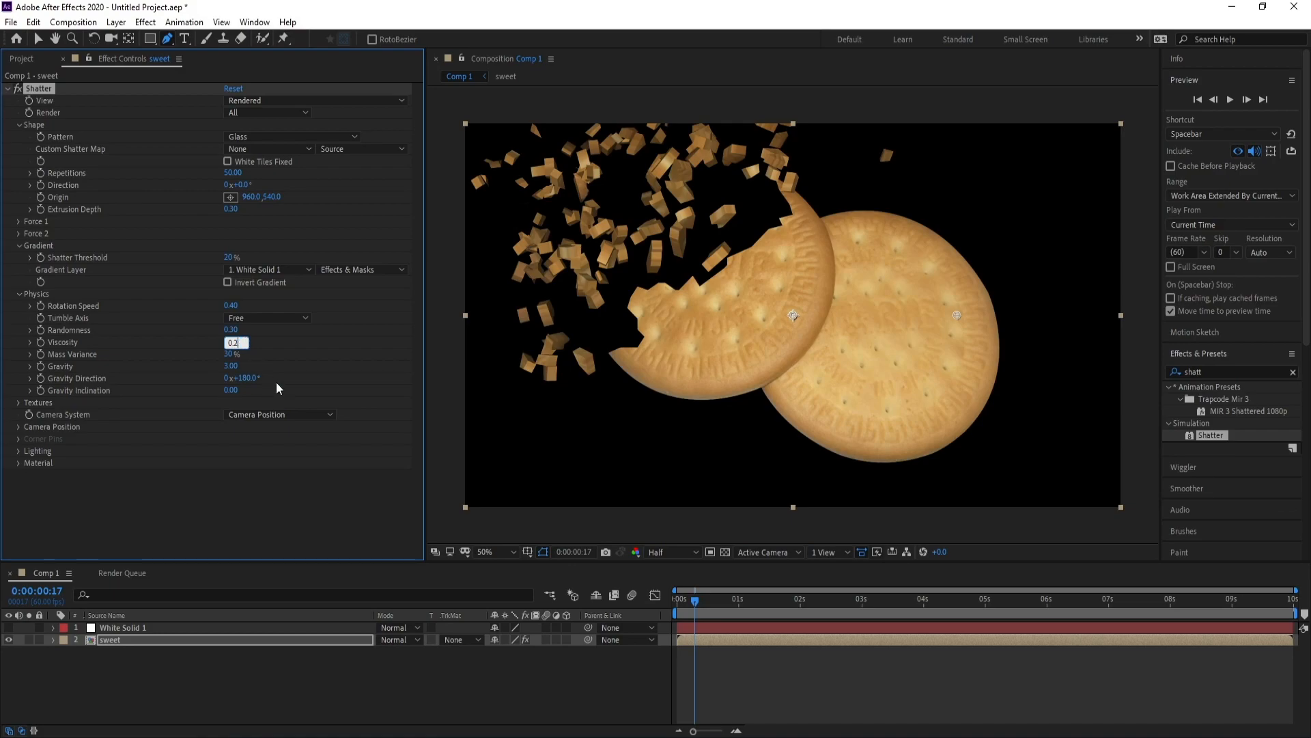
key("Return")
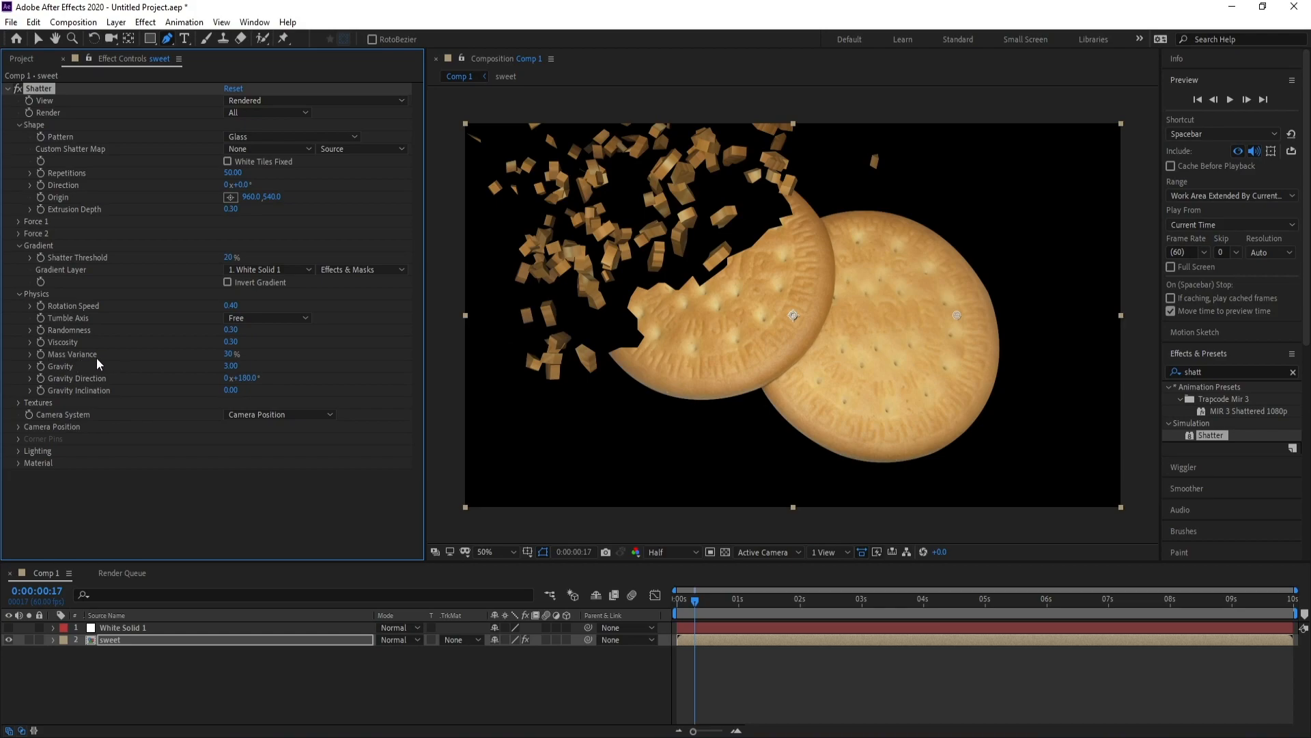
left_click_drag(228, 353, 236, 355)
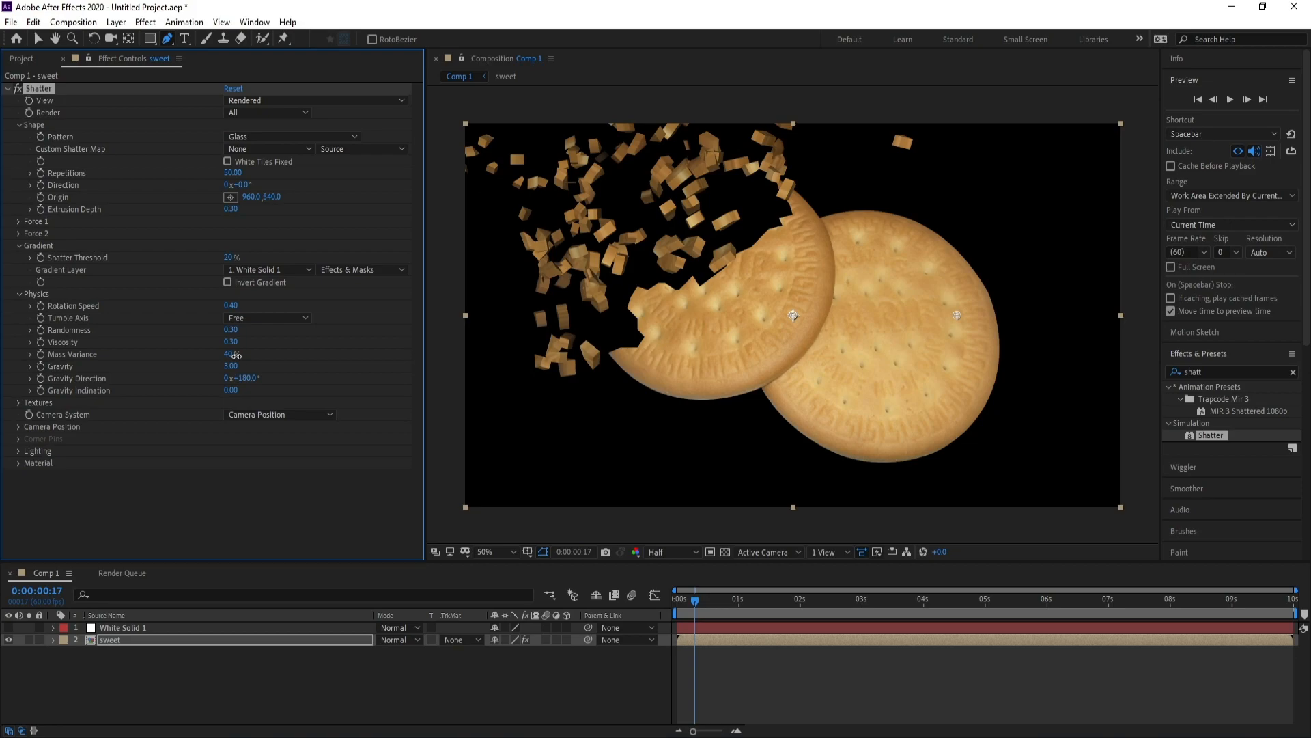
left_click_drag(231, 366, 271, 367)
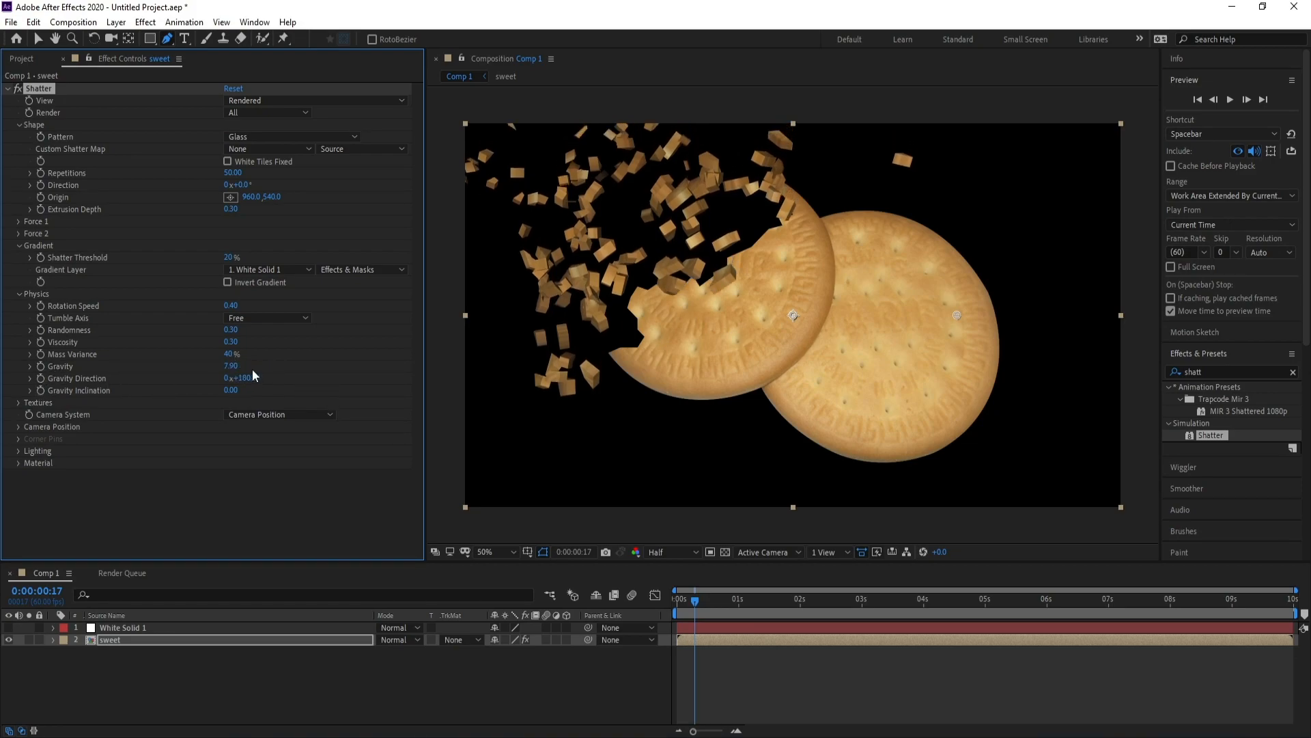
left_click(231, 367)
type("15")
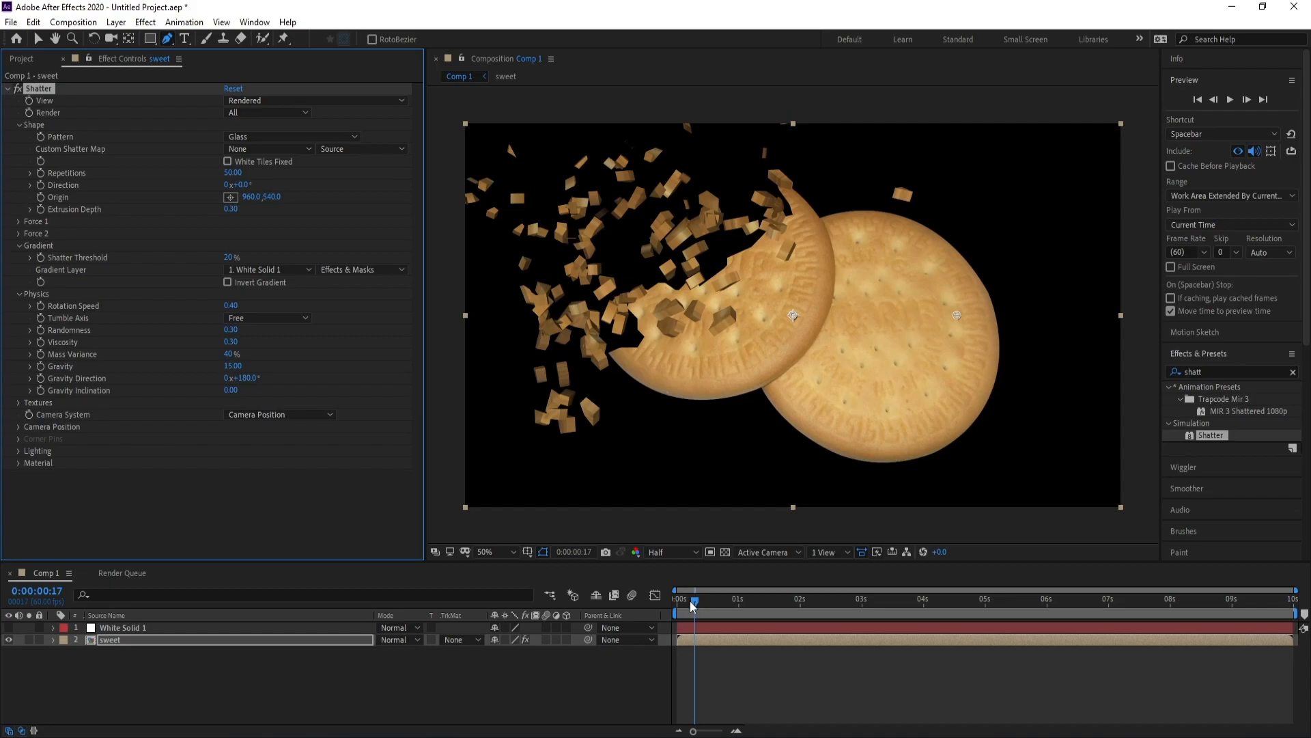
left_click_drag(689, 600, 620, 626)
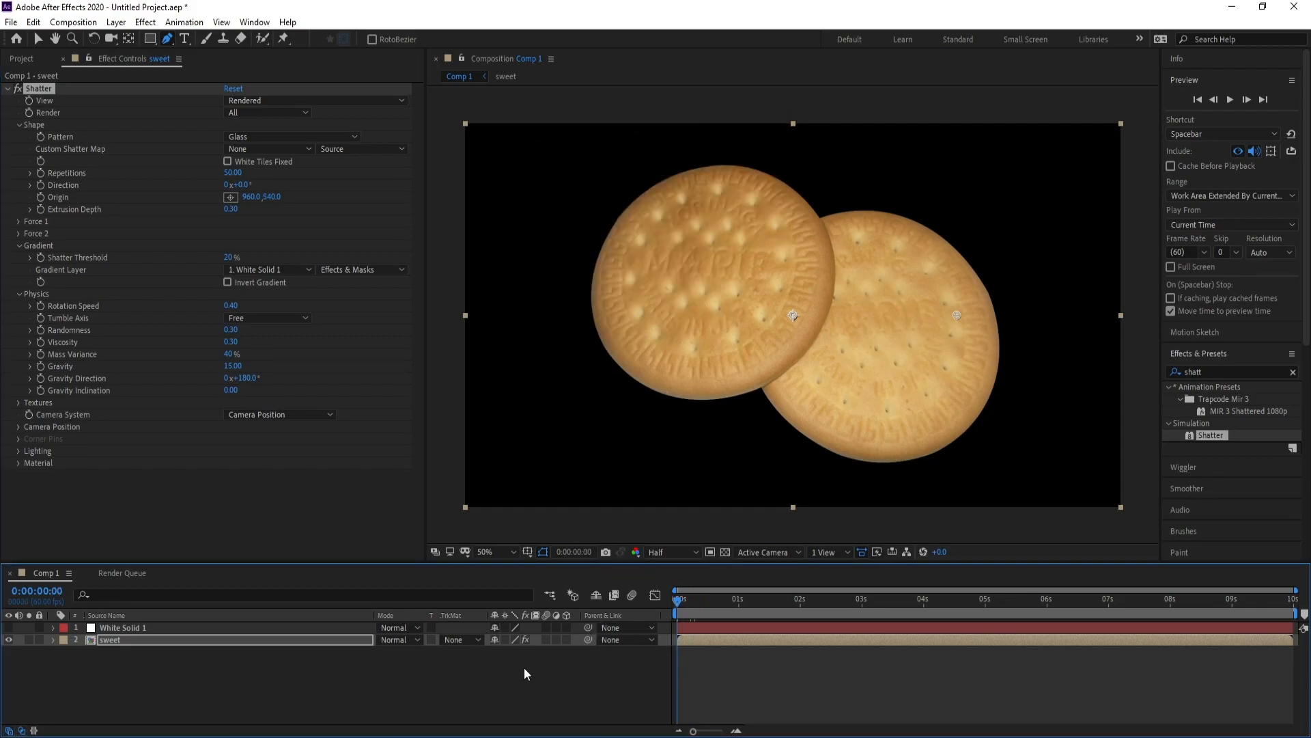
key("space")
key("space")
At frame 27, set the Shatter camera position to 24° Y rotation and 2.37 Z position.
left_click_drag(731, 605, 701, 610)
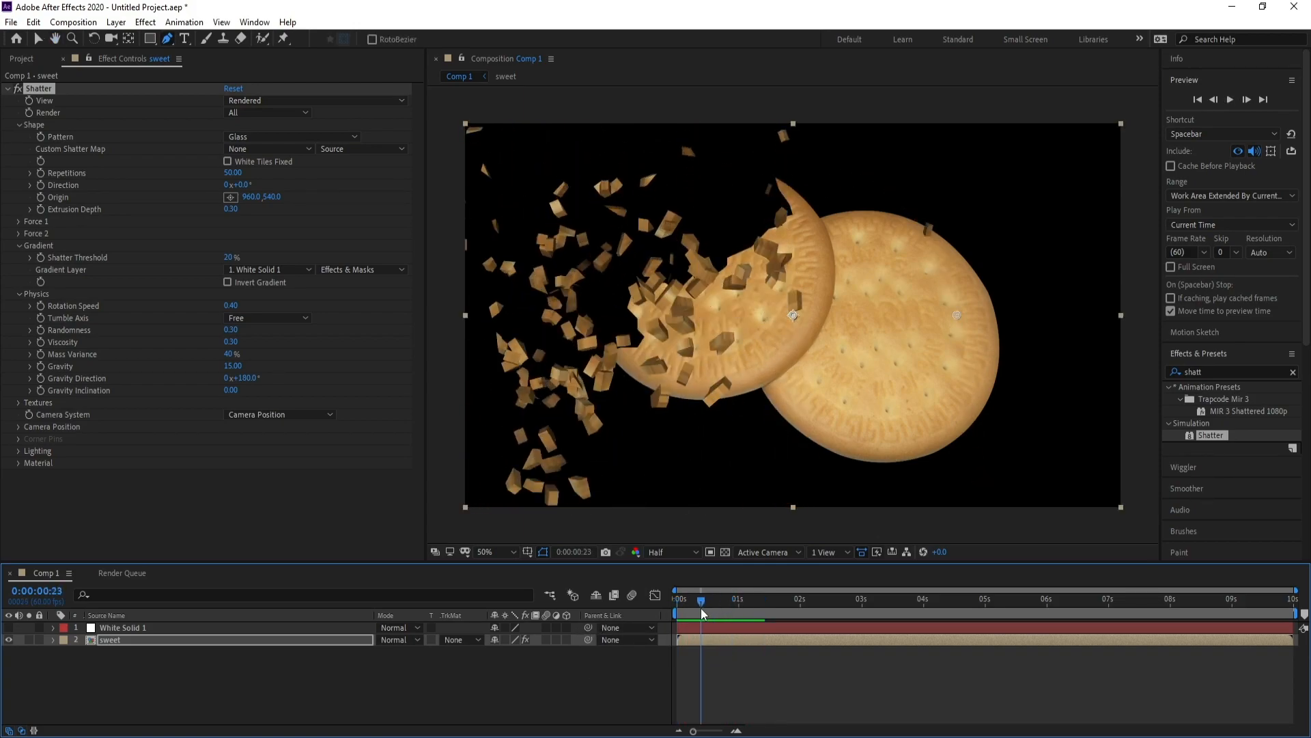
left_click(18, 427)
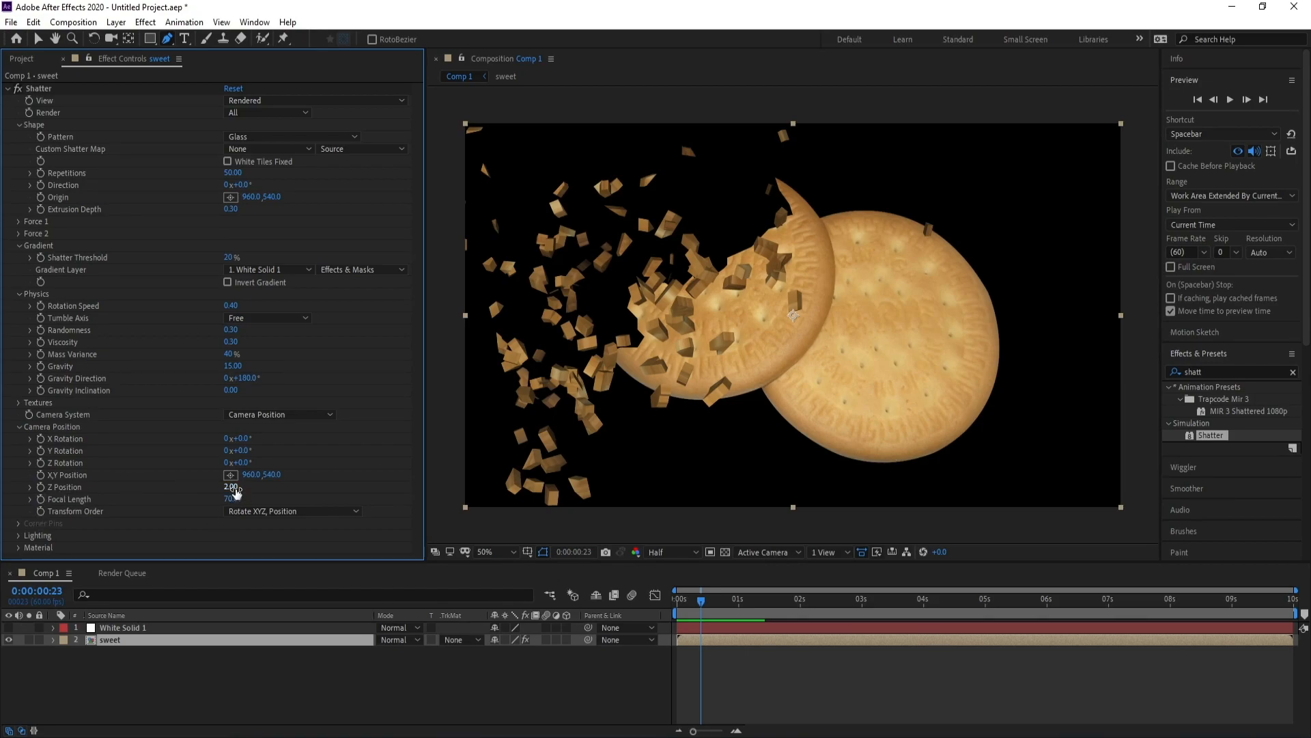
left_click_drag(232, 487, 263, 455)
Preview the angled shatter from the first frame, then return near the start of the shatter.
key("Home")
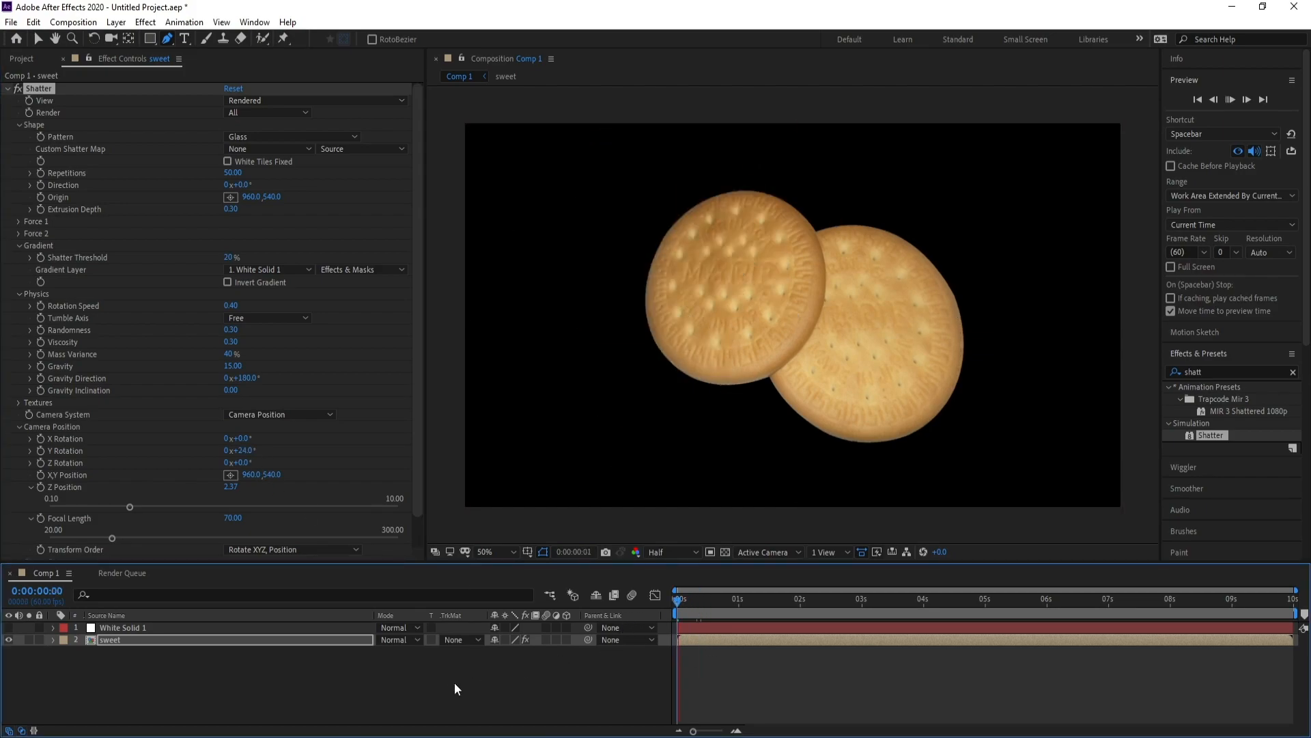
key("space")
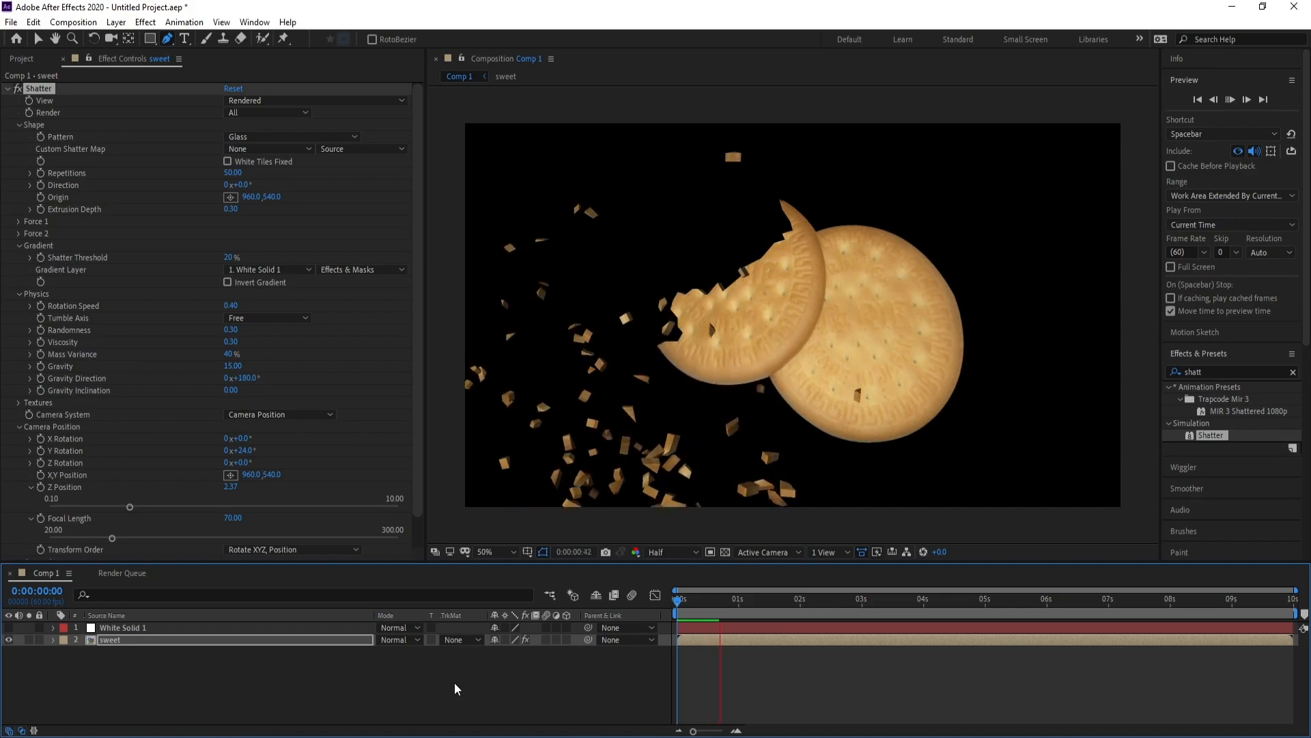
key("space")
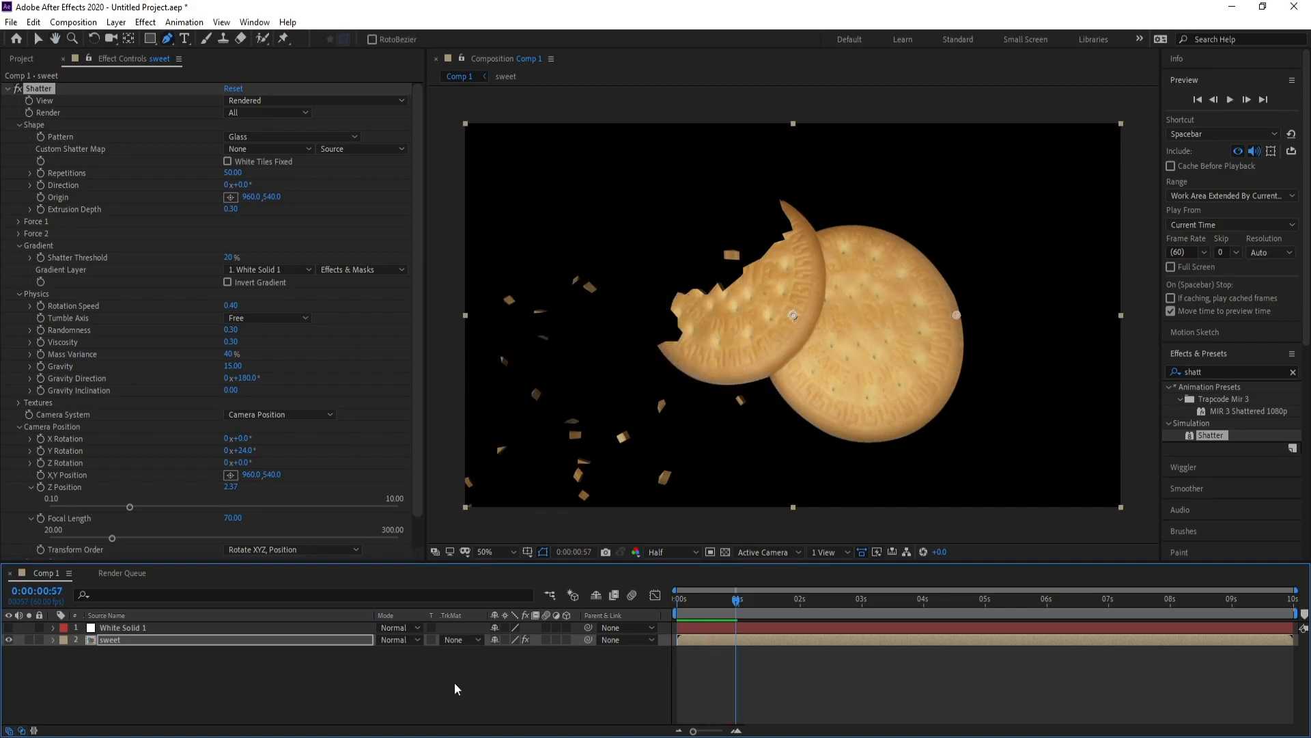
left_click_drag(742, 605, 714, 613)
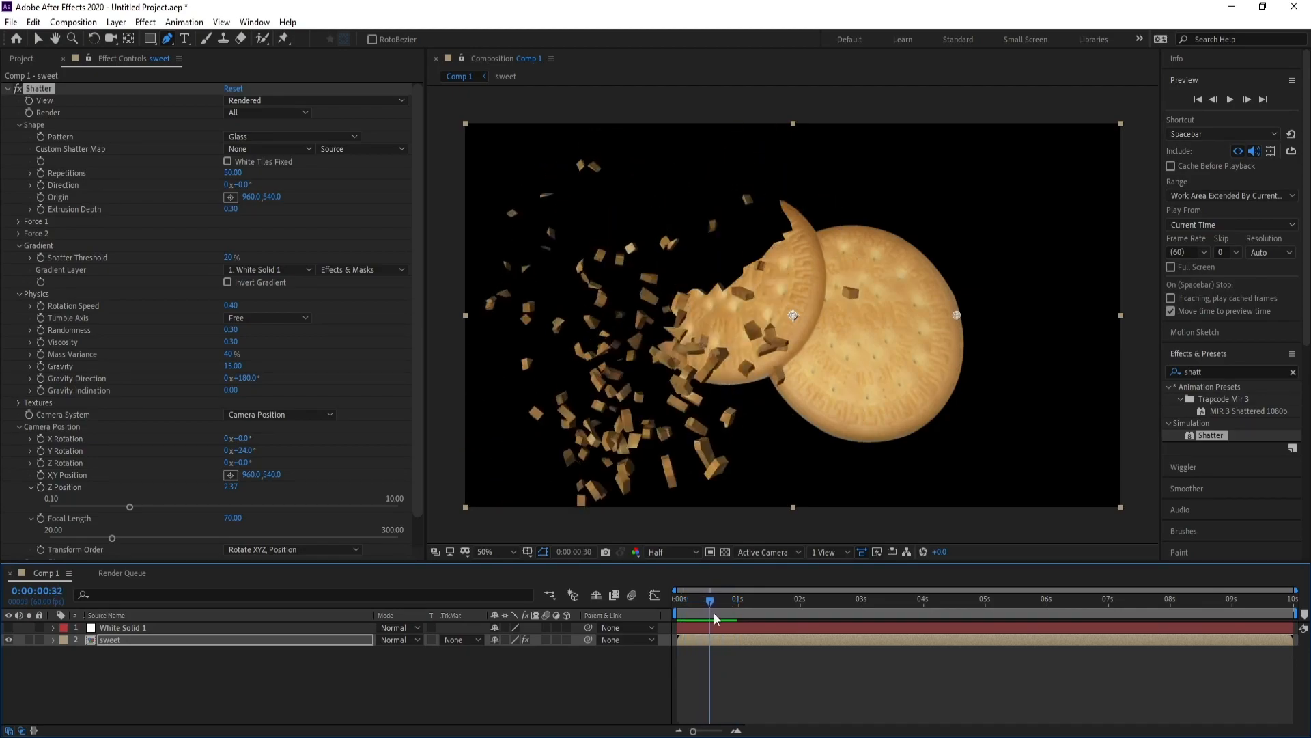